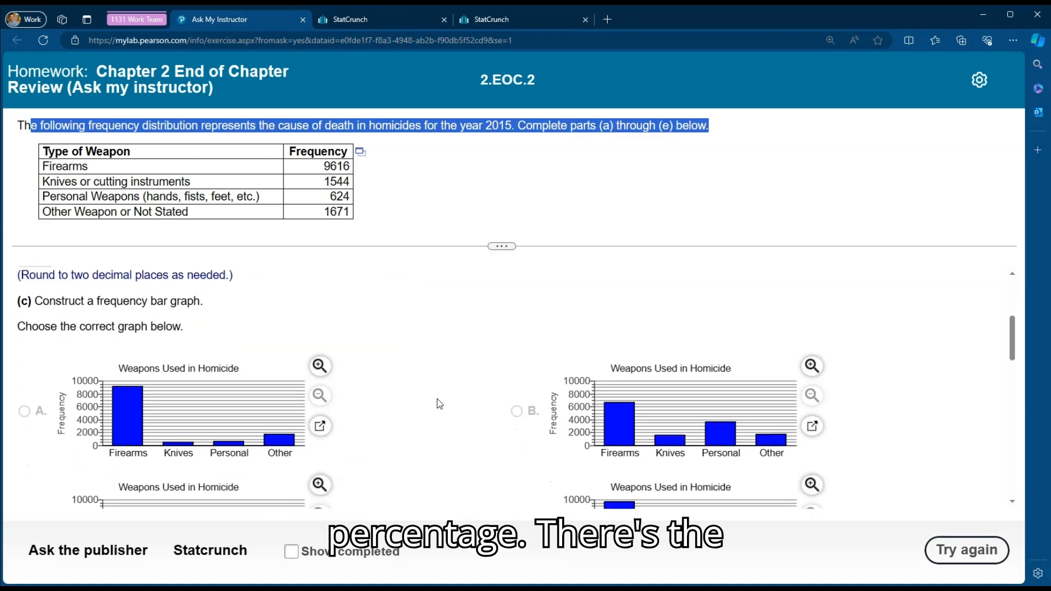
# Review the homework question's parts (a) through (e) and the export options for its weapon frequency table.
pyautogui.scroll(-10, 259, 382)
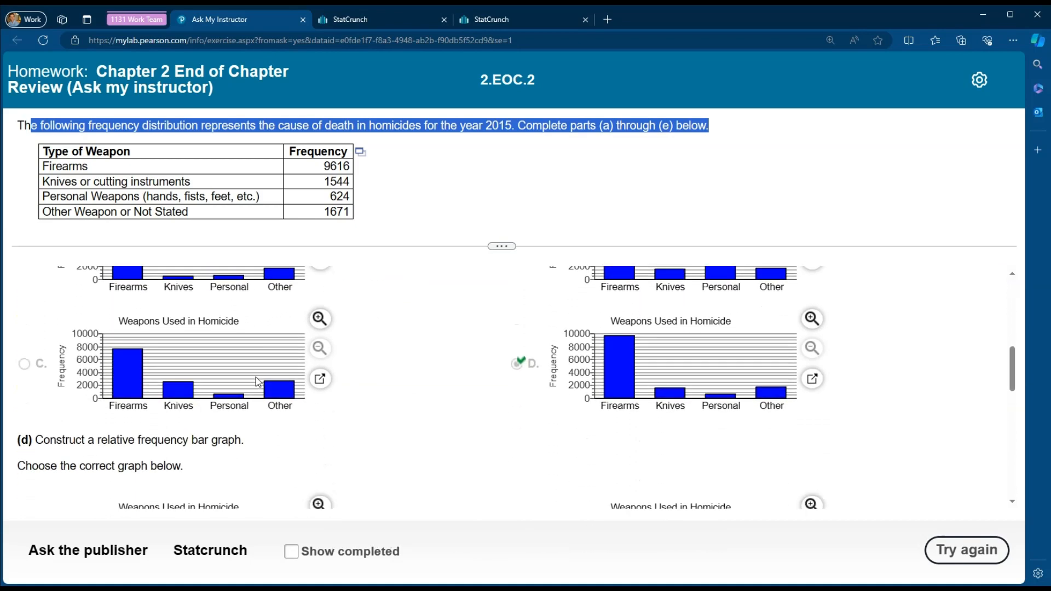
pyautogui.scroll(-1, 387, 386)
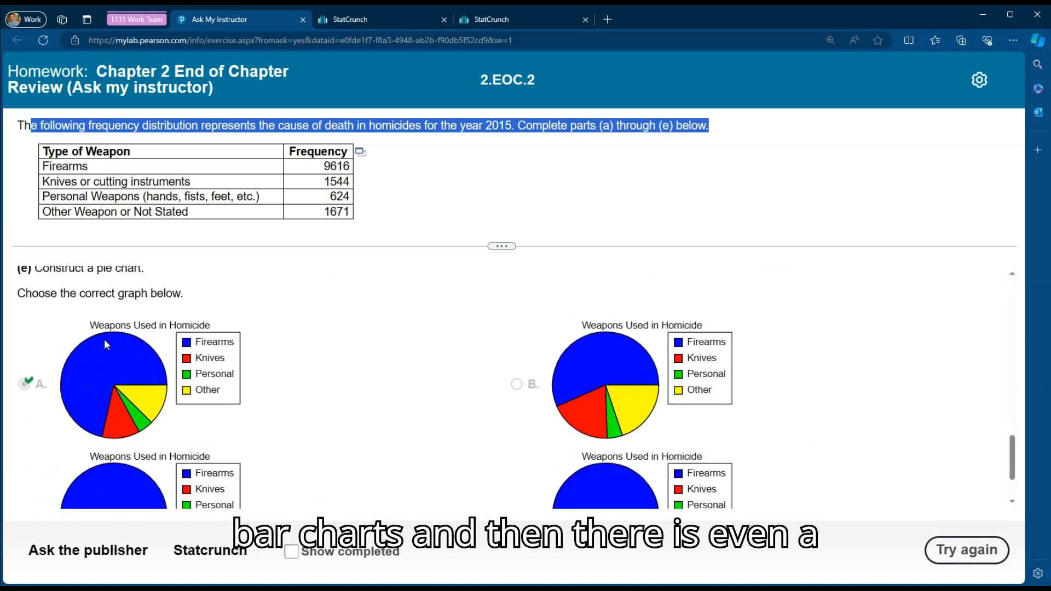
pyautogui.scroll(-1, 282, 426)
pyautogui.scroll(13, 287, 425)
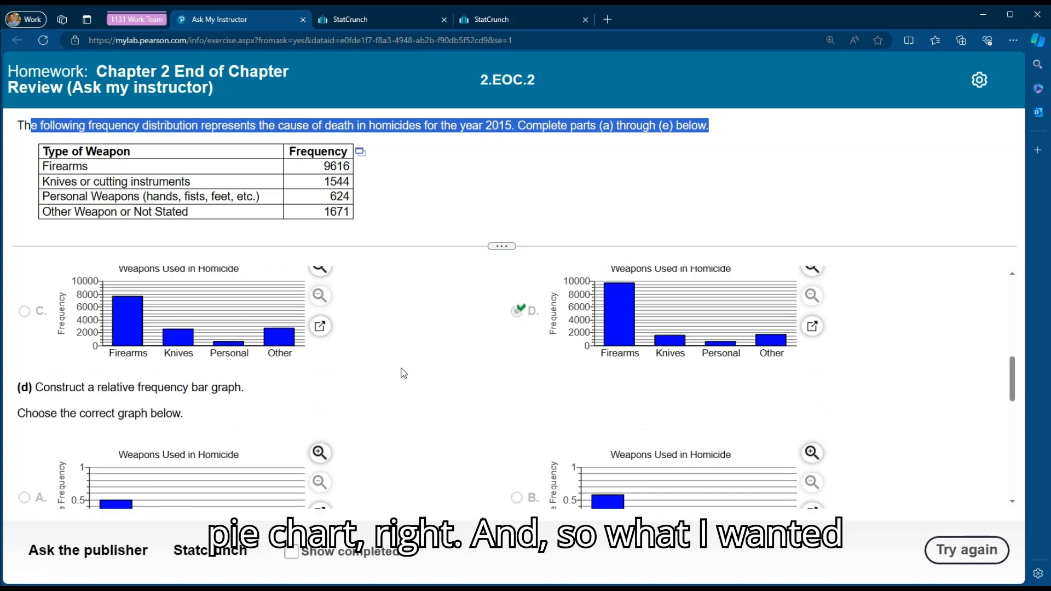
pyautogui.scroll(2, 410, 378)
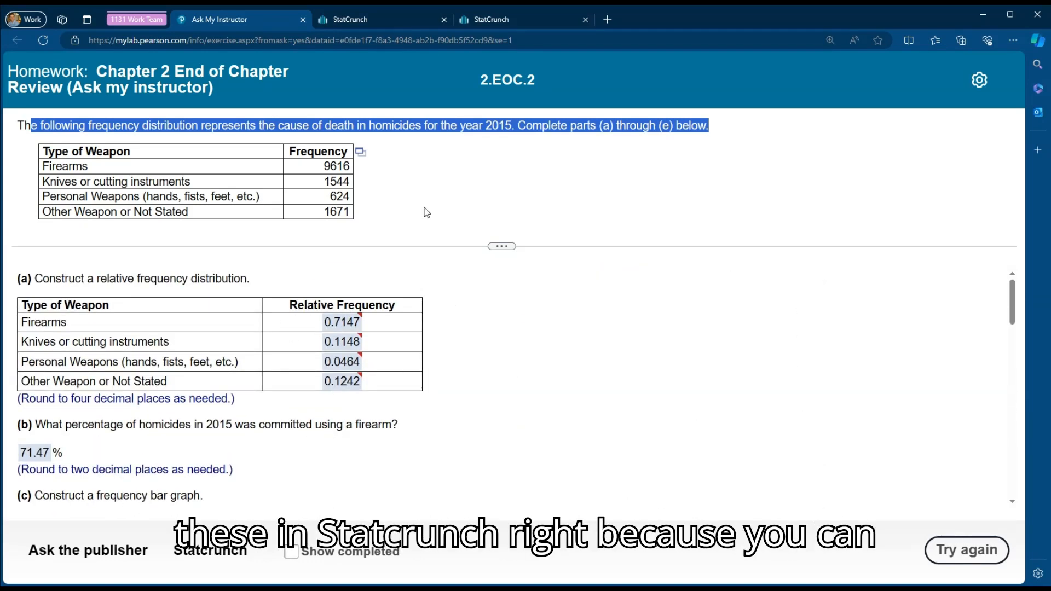
pyautogui.click(360, 153)
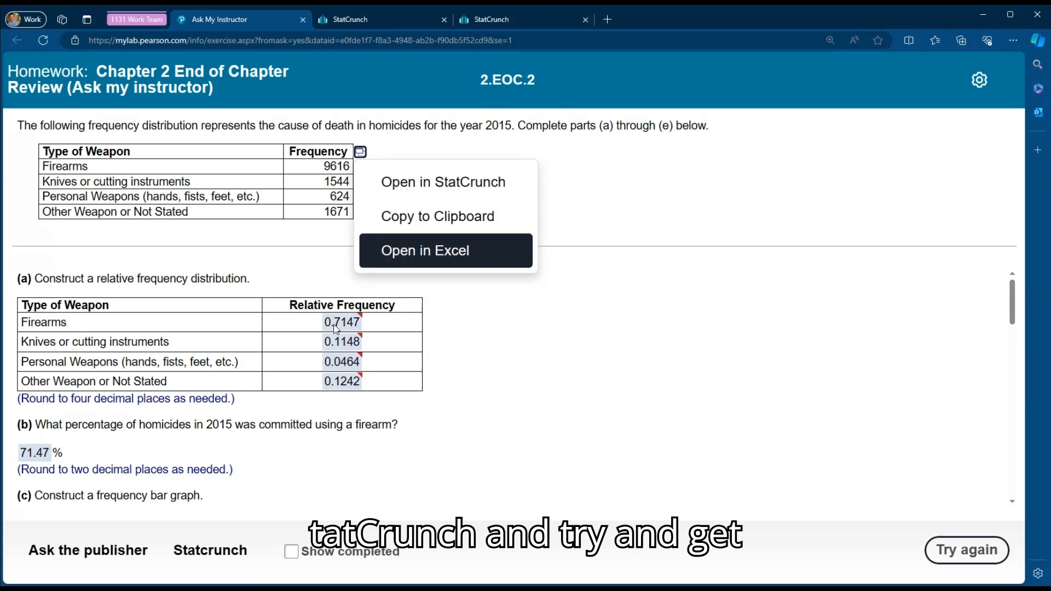
pyautogui.click(510, 339)
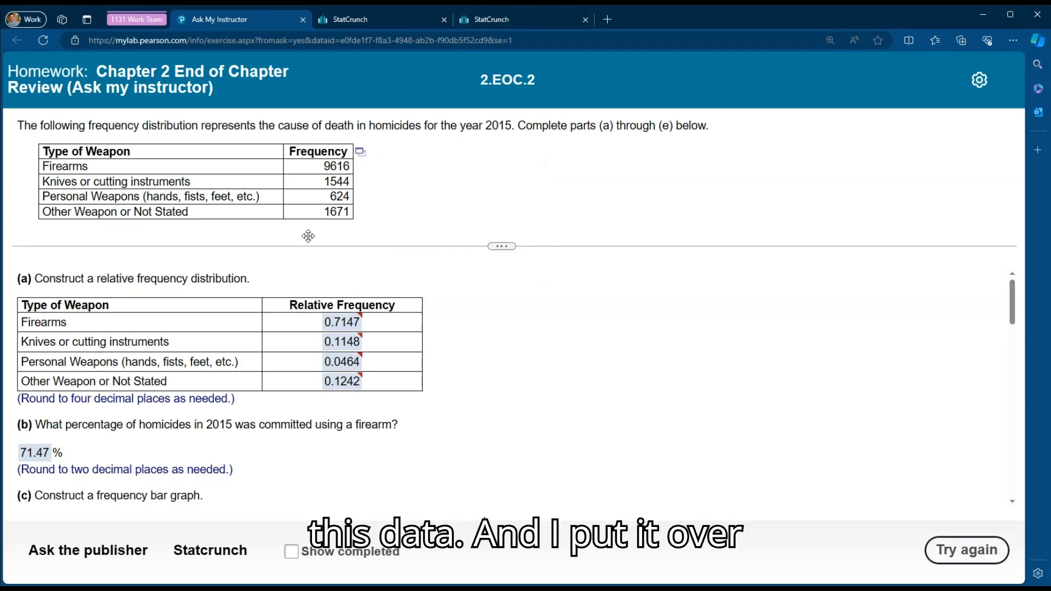
# Switch to the StatCrunch data table and compute the expression sum(Frequency) as a new column.
pyautogui.click(496, 24)
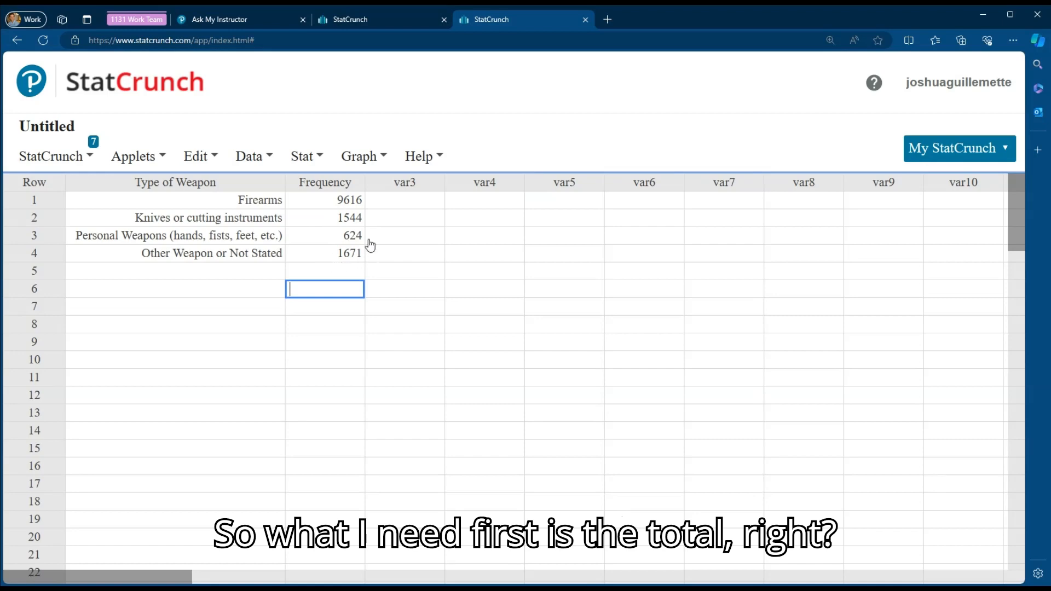
pyautogui.click(303, 160)
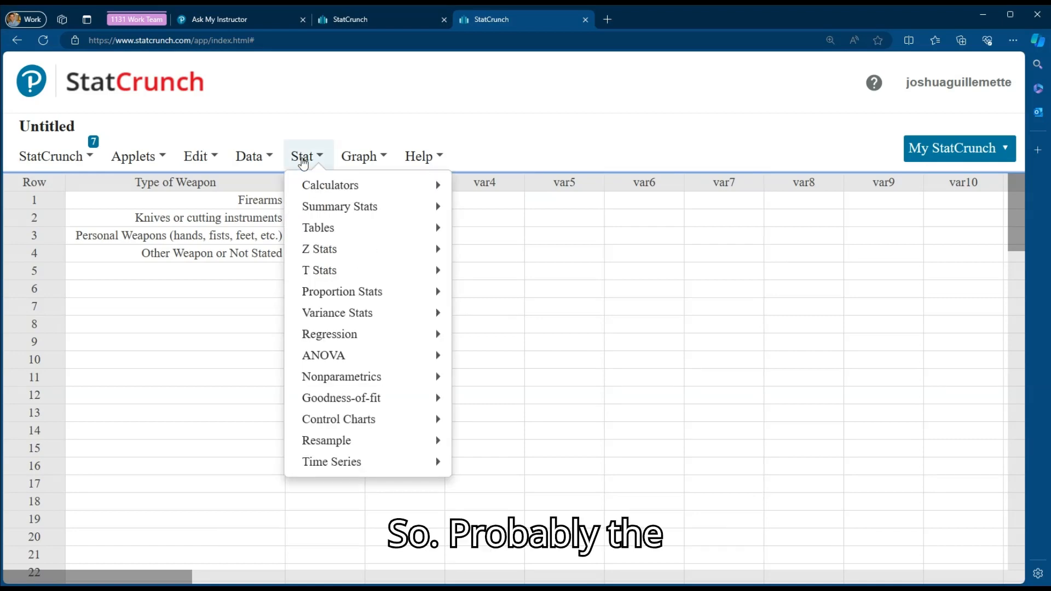
pyautogui.click(256, 160)
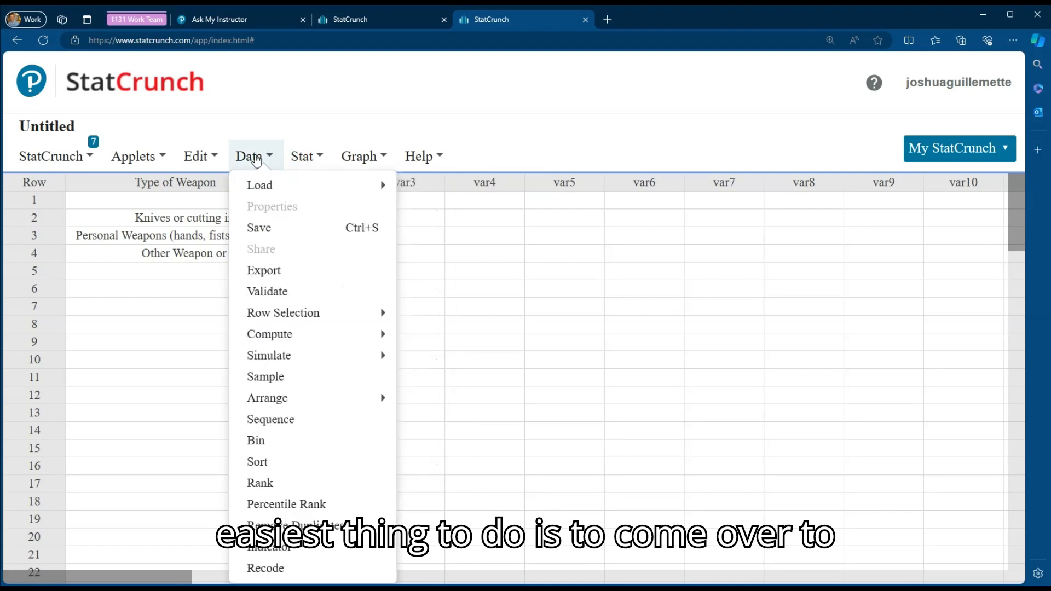
pyautogui.click(279, 338)
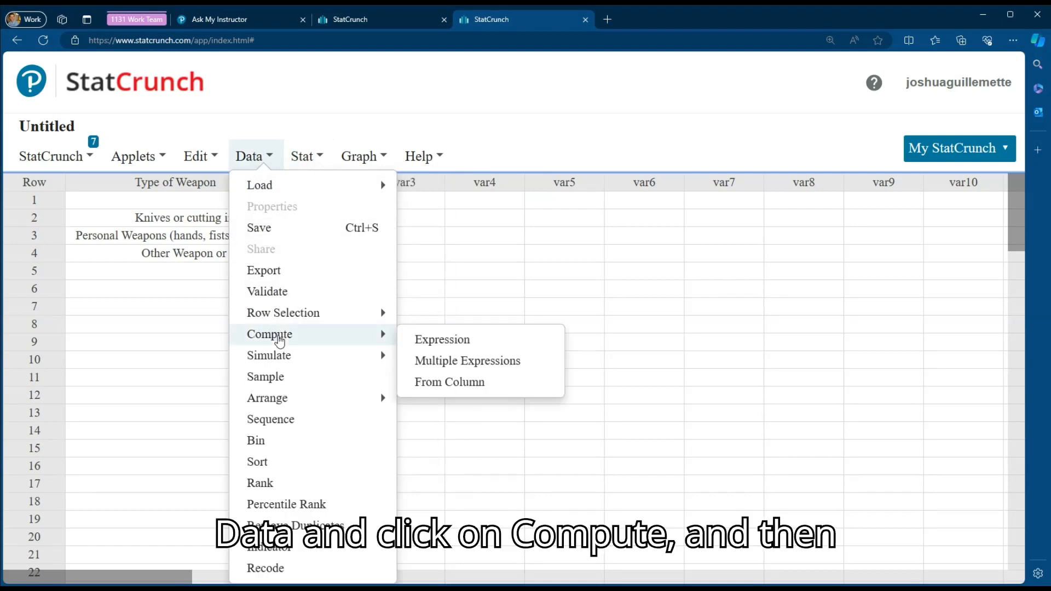
pyautogui.click(441, 341)
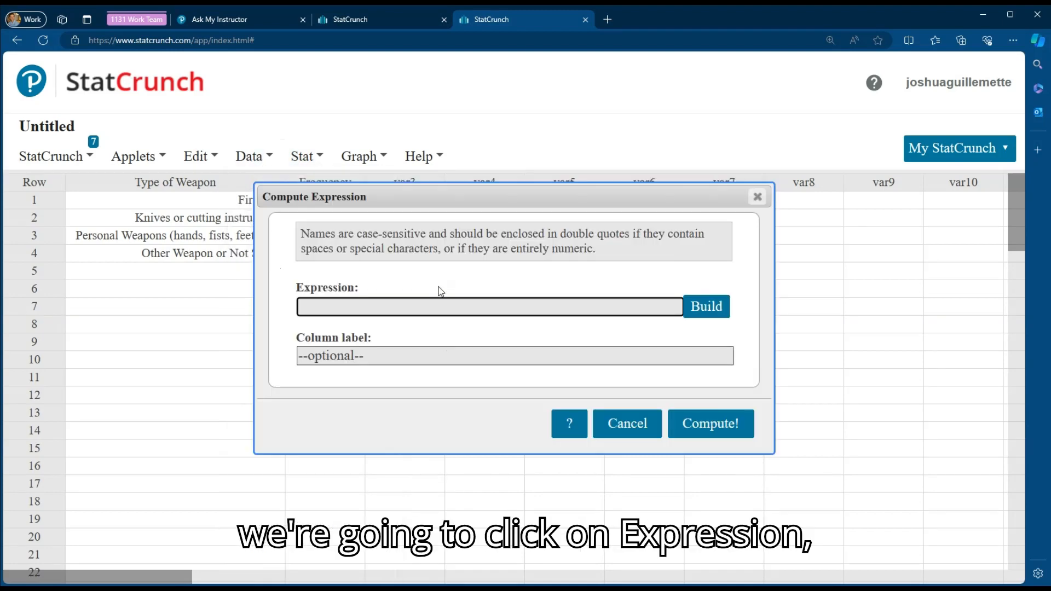
pyautogui.click(701, 307)
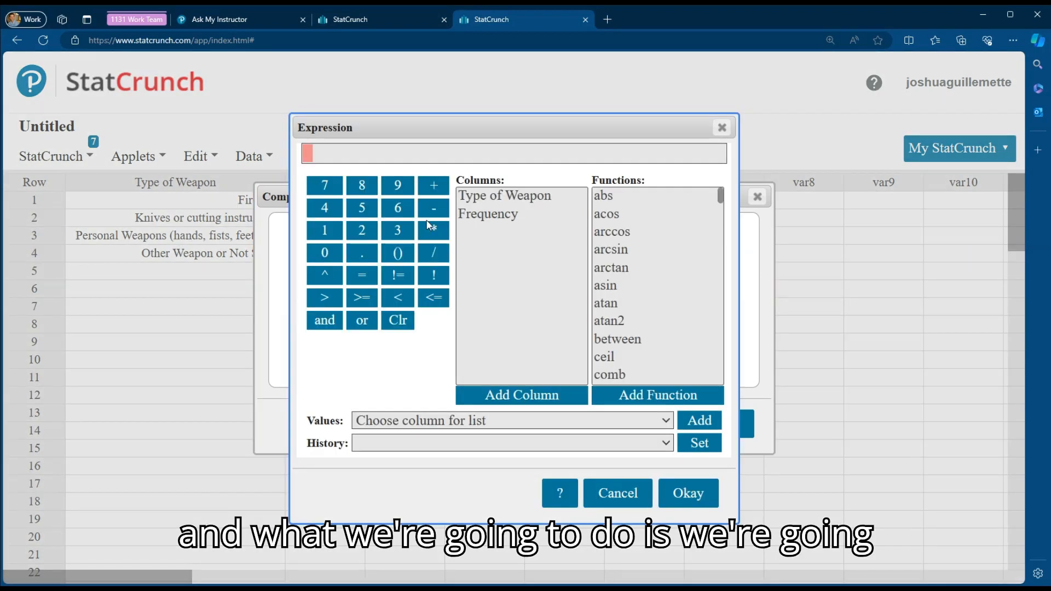
pyautogui.write('sum')
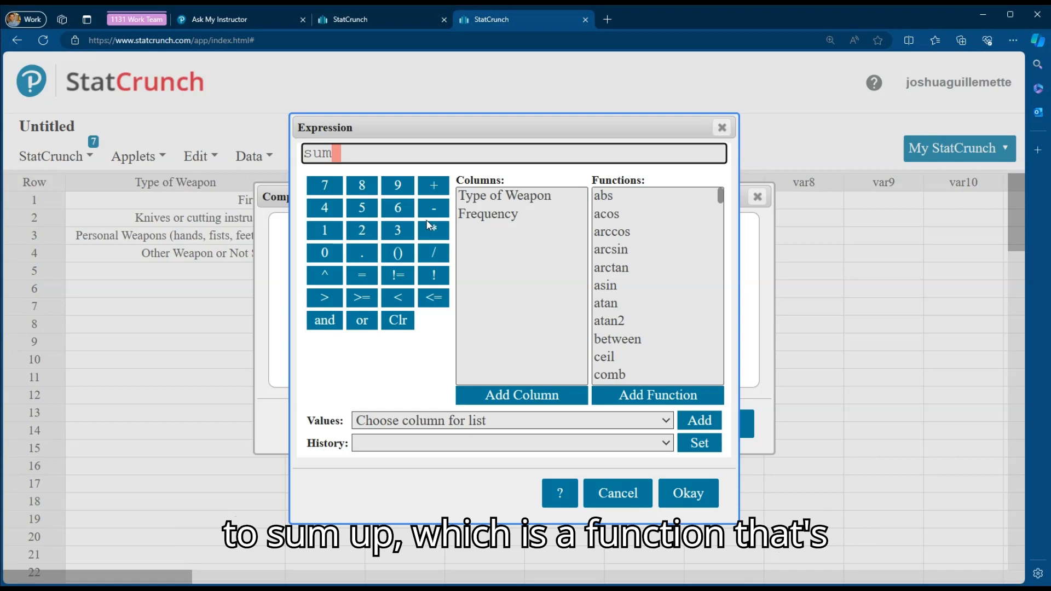
pyautogui.write('(')
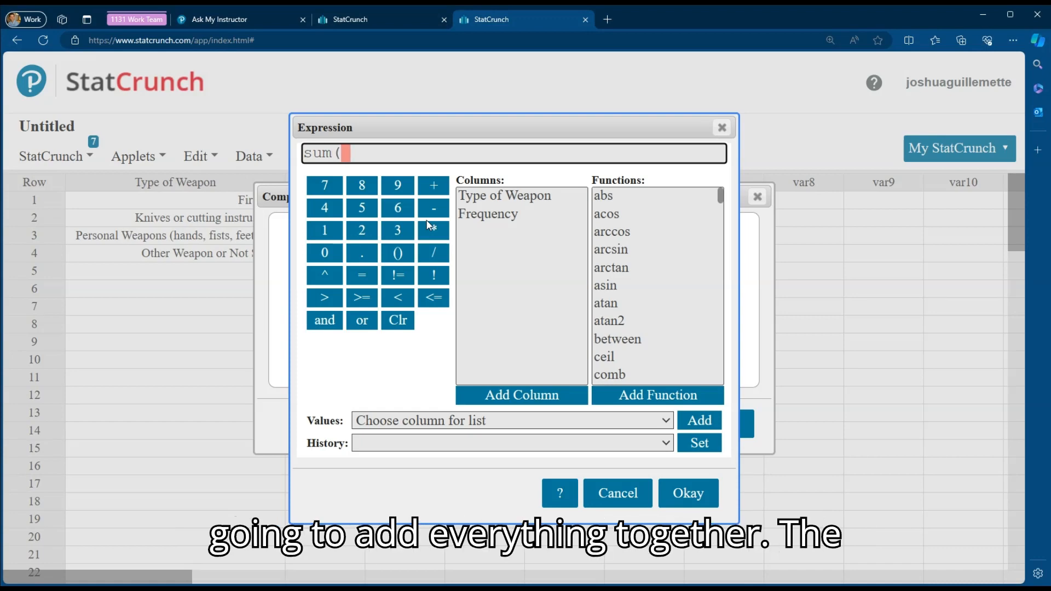
pyautogui.click(472, 218)
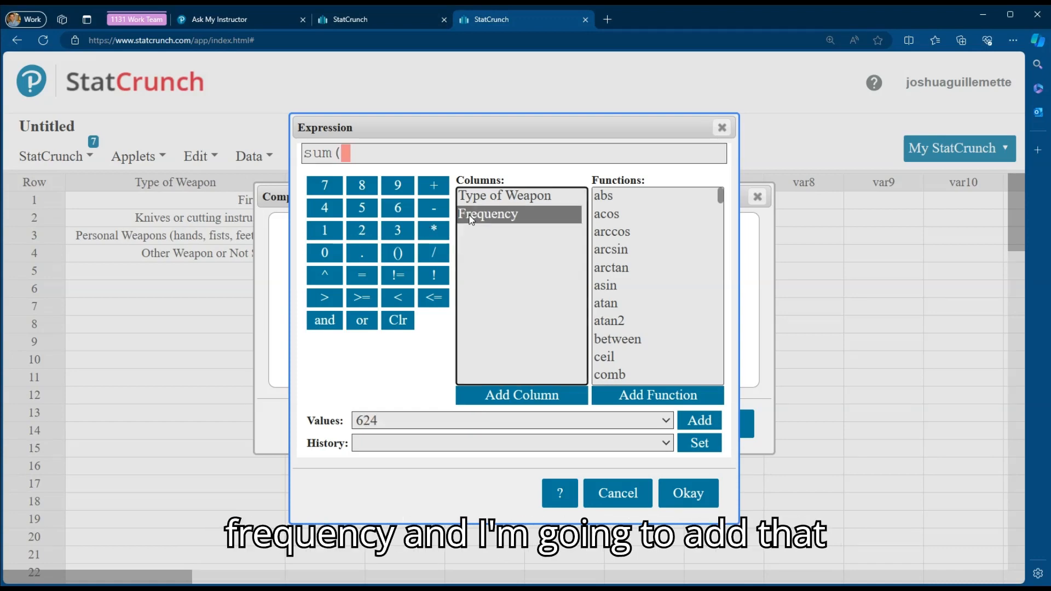
pyautogui.click(526, 396)
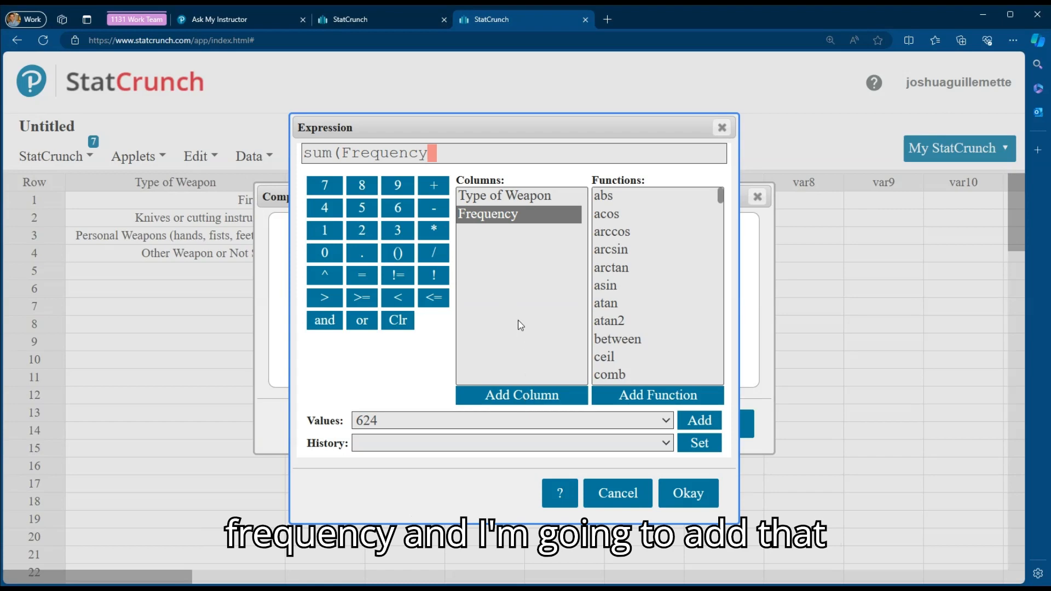
pyautogui.write(')')
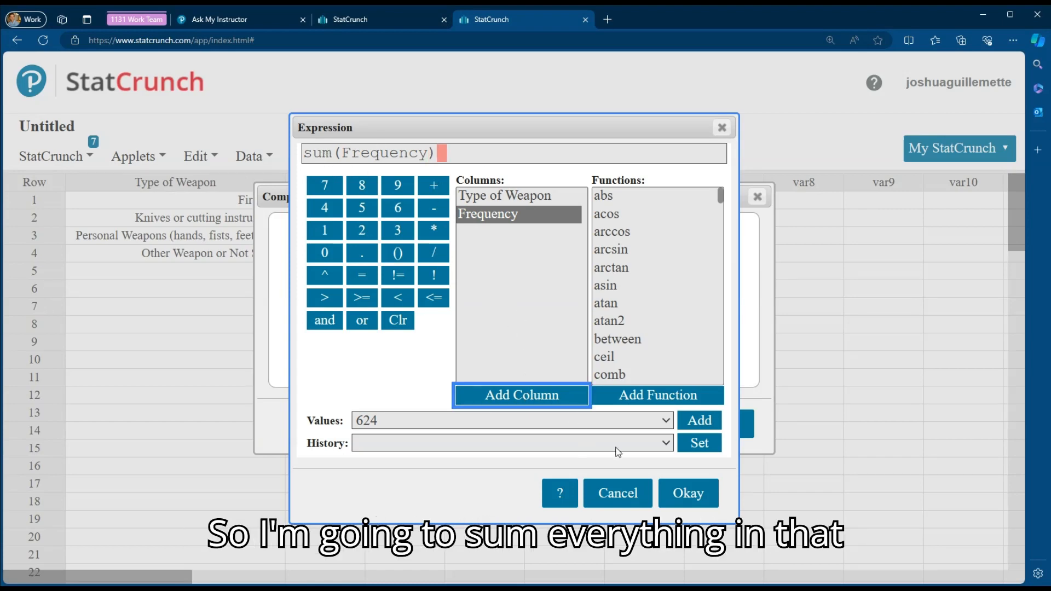
pyautogui.click(685, 493)
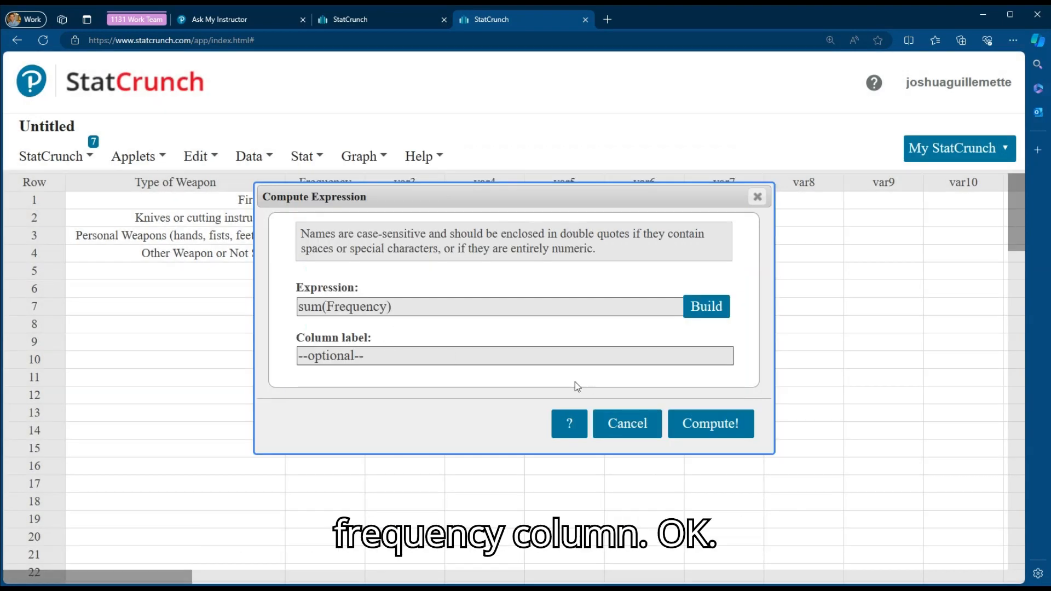
pyautogui.click(712, 426)
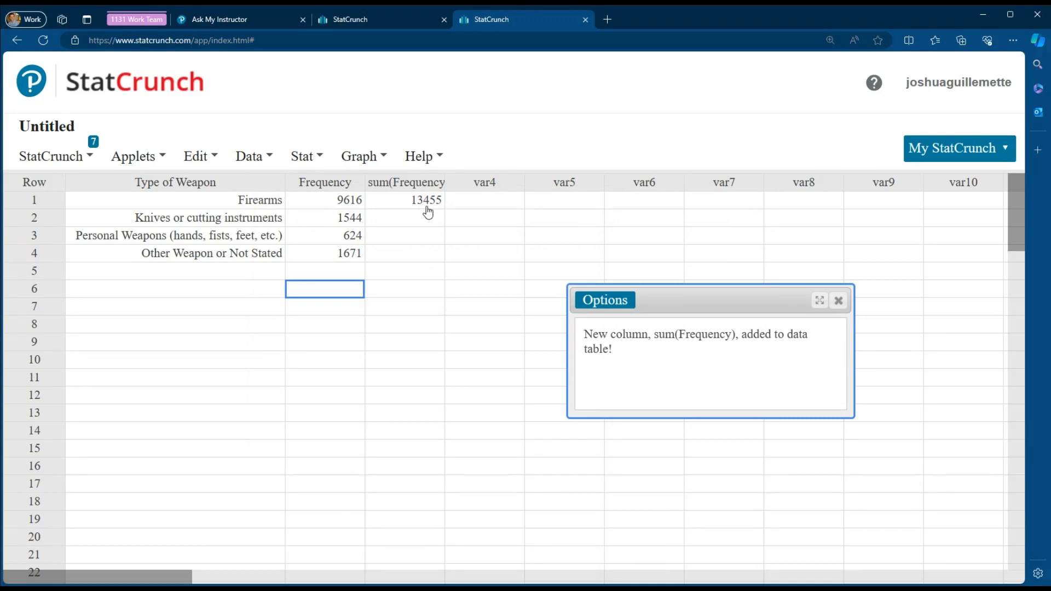
pyautogui.click(838, 303)
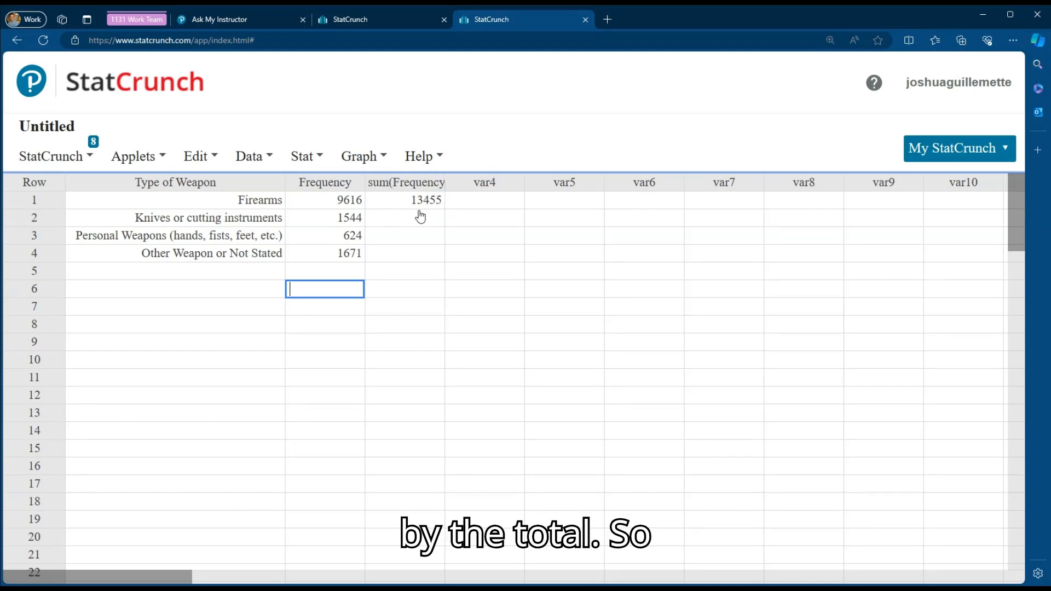
# Build the compute expression Frequency/13455, moving the dialogs aside to uncover the data table.
pyautogui.click(246, 159)
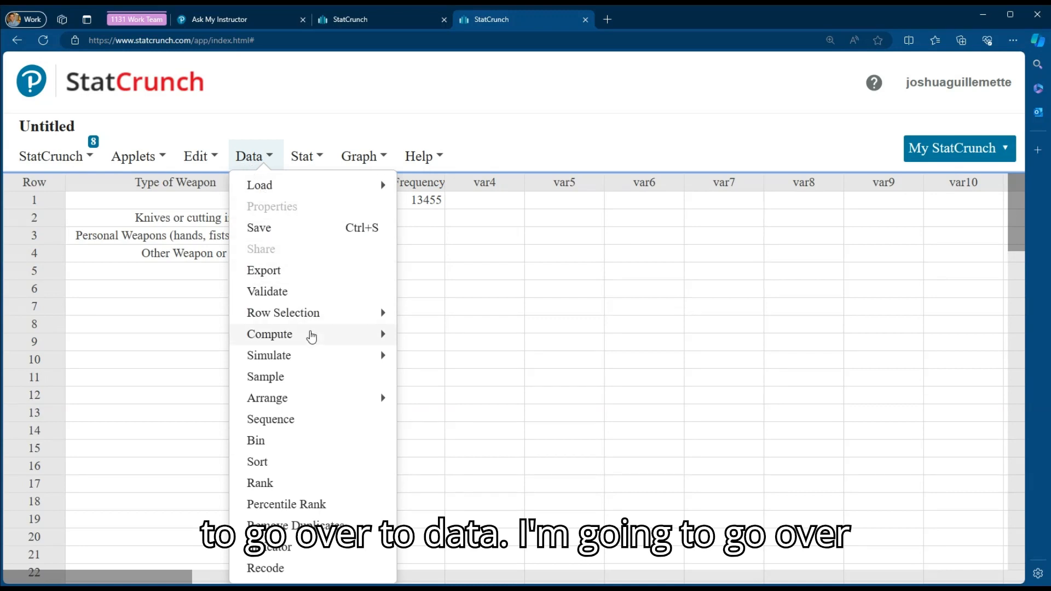
pyautogui.moveTo(312, 340)
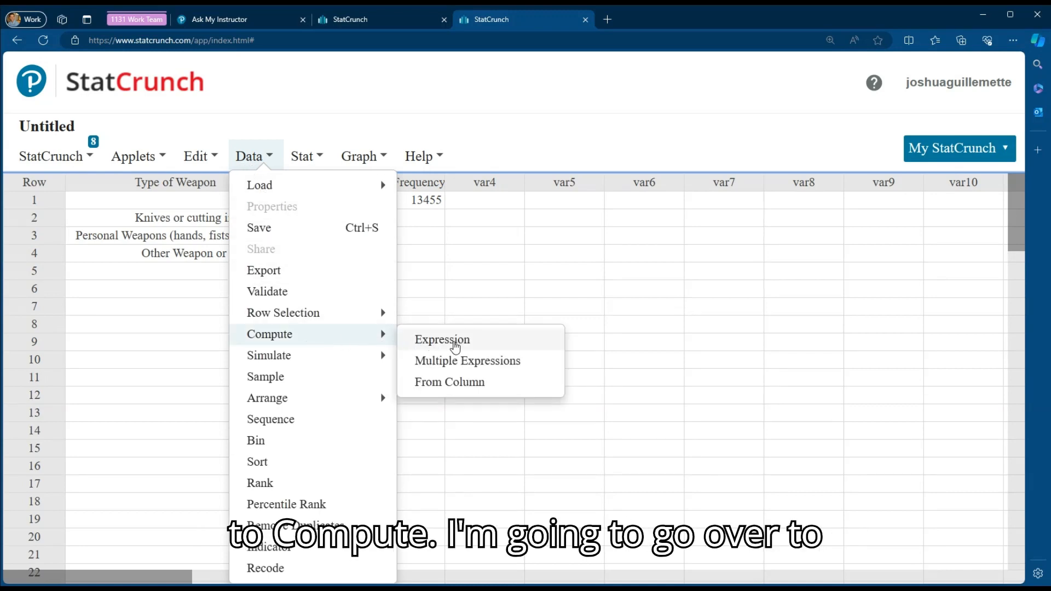
pyautogui.click(433, 343)
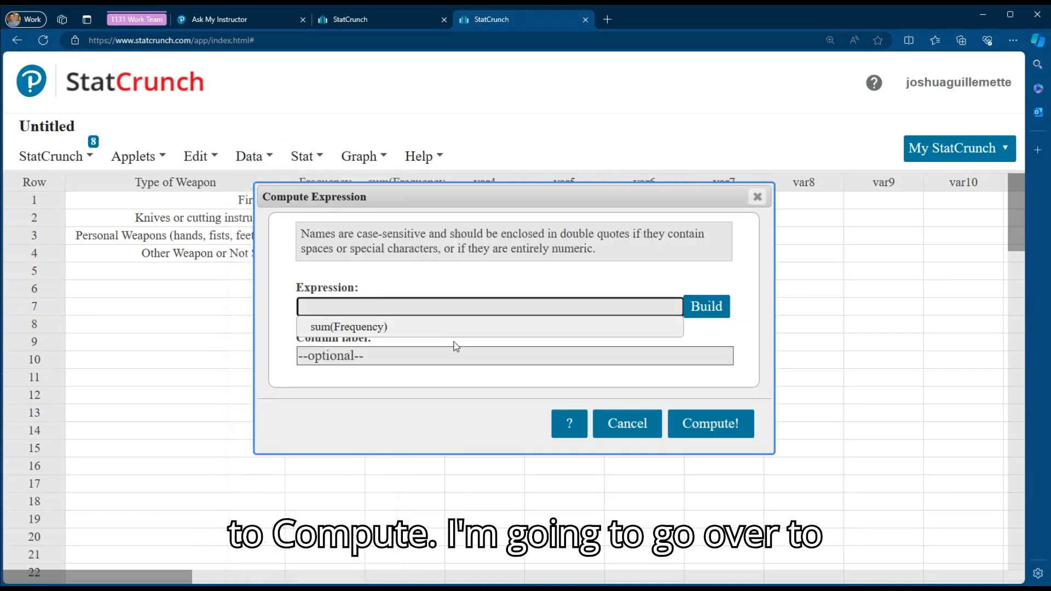
pyautogui.click(709, 307)
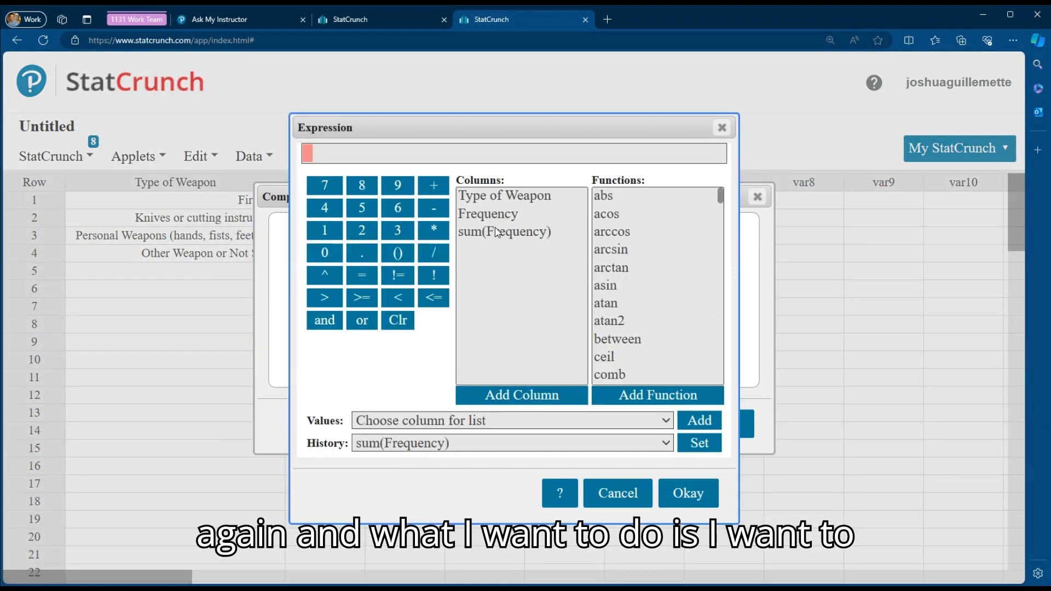
pyautogui.click(481, 216)
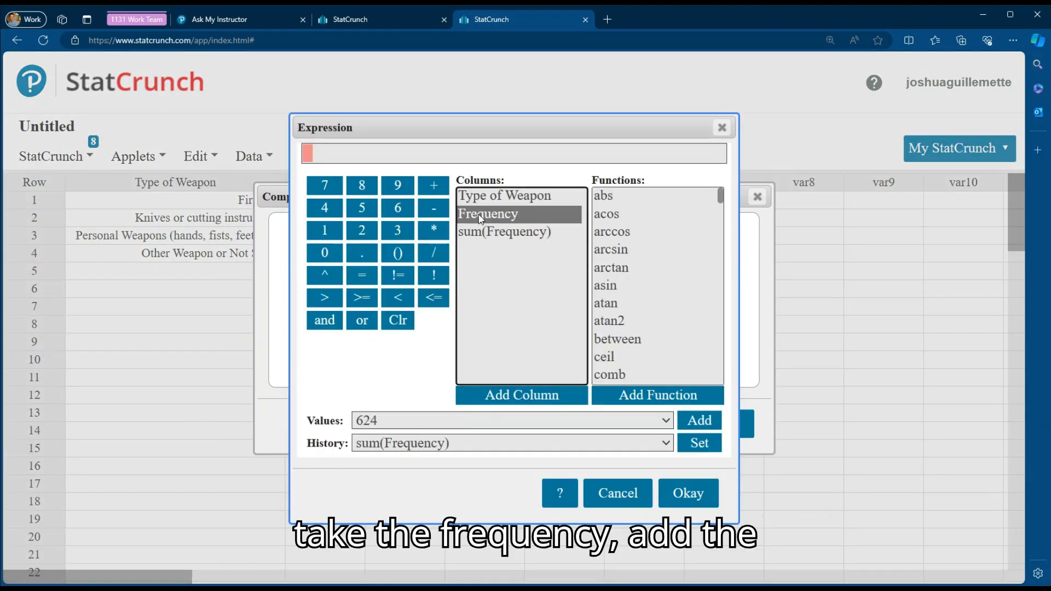
pyautogui.click(506, 395)
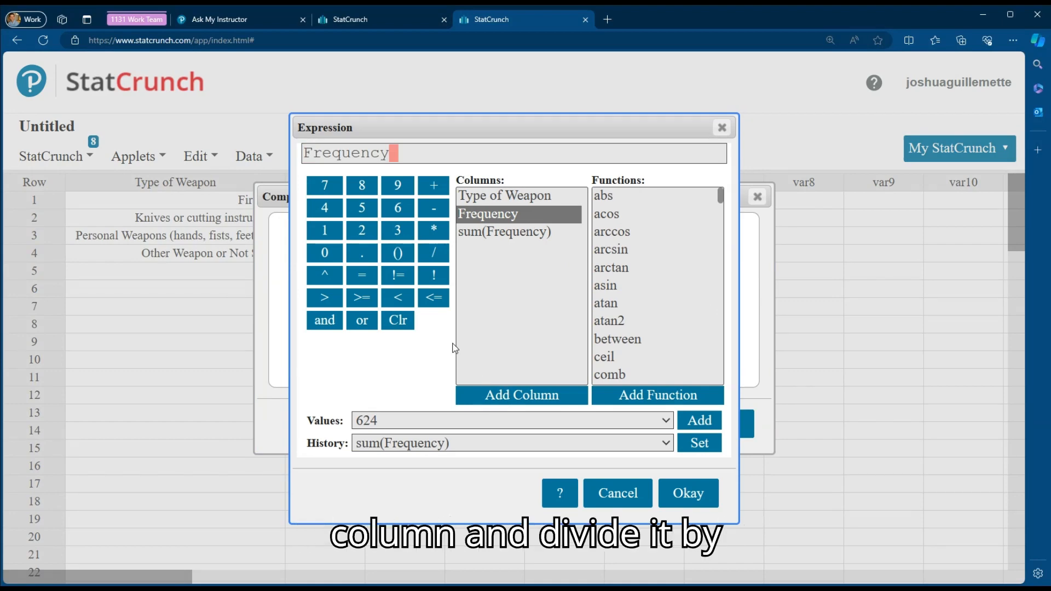
pyautogui.click(433, 255)
pyautogui.moveTo(447, 125); pyautogui.dragTo(637, 123)
pyautogui.moveTo(379, 197); pyautogui.dragTo(545, 272)
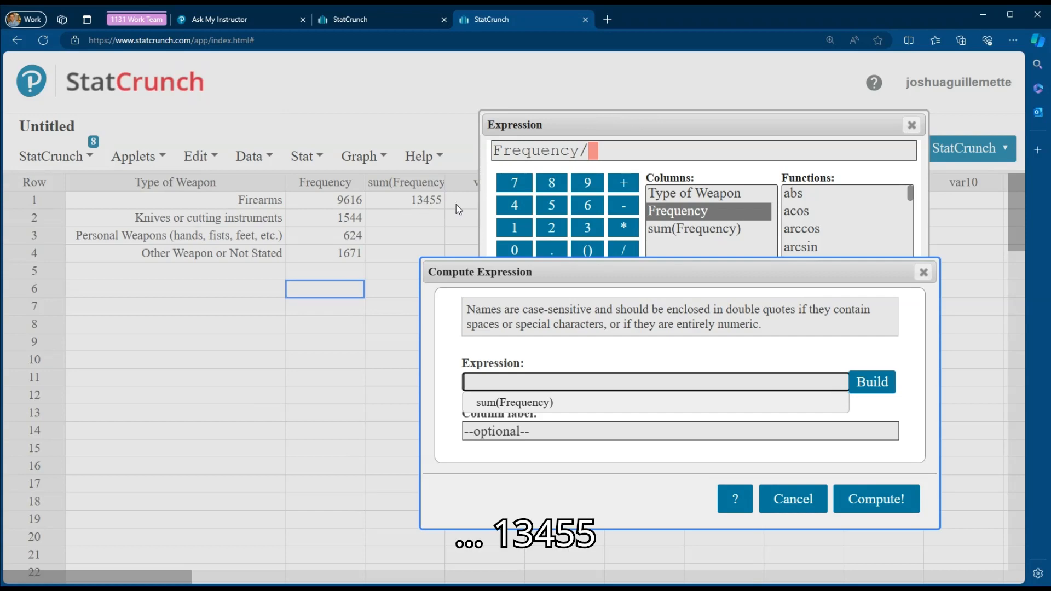
pyautogui.click(604, 150)
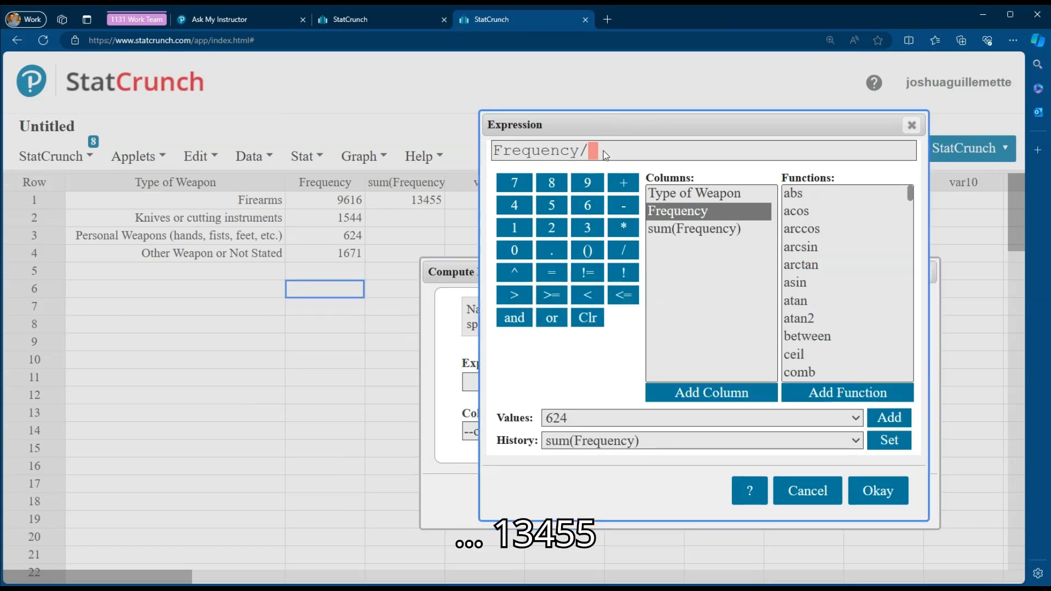
pyautogui.write('13455')
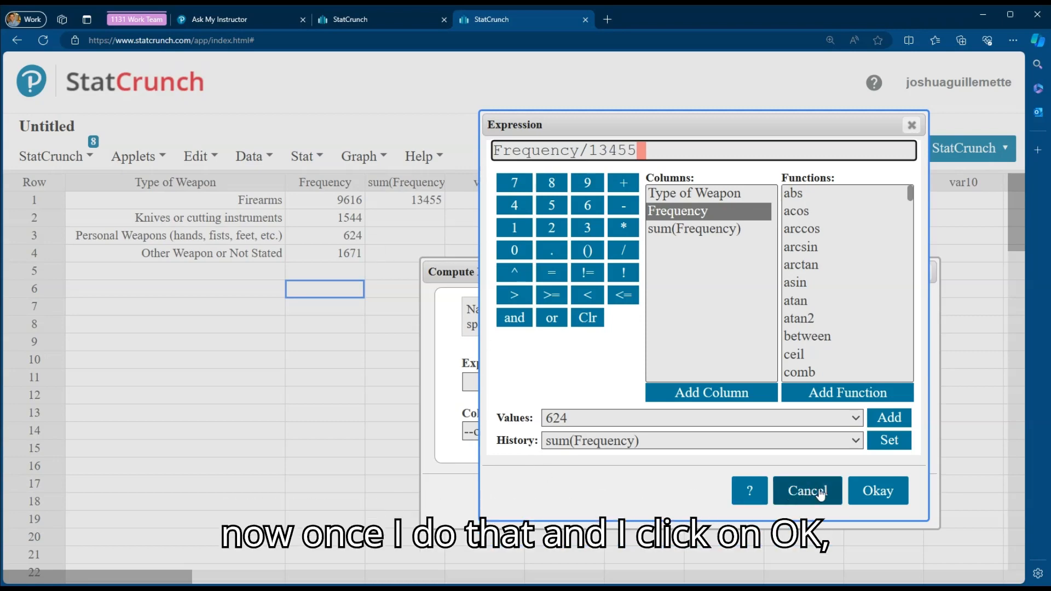
pyautogui.click(875, 491)
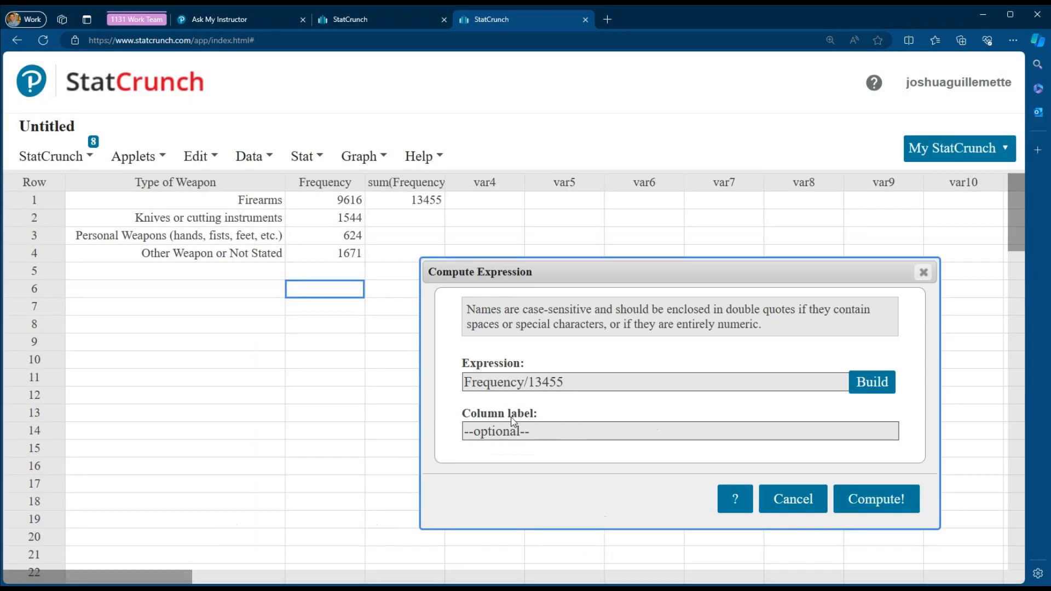
# Label the new column Rel Freq, compute it into the data table, and dismiss the result window.
pyautogui.click(508, 435)
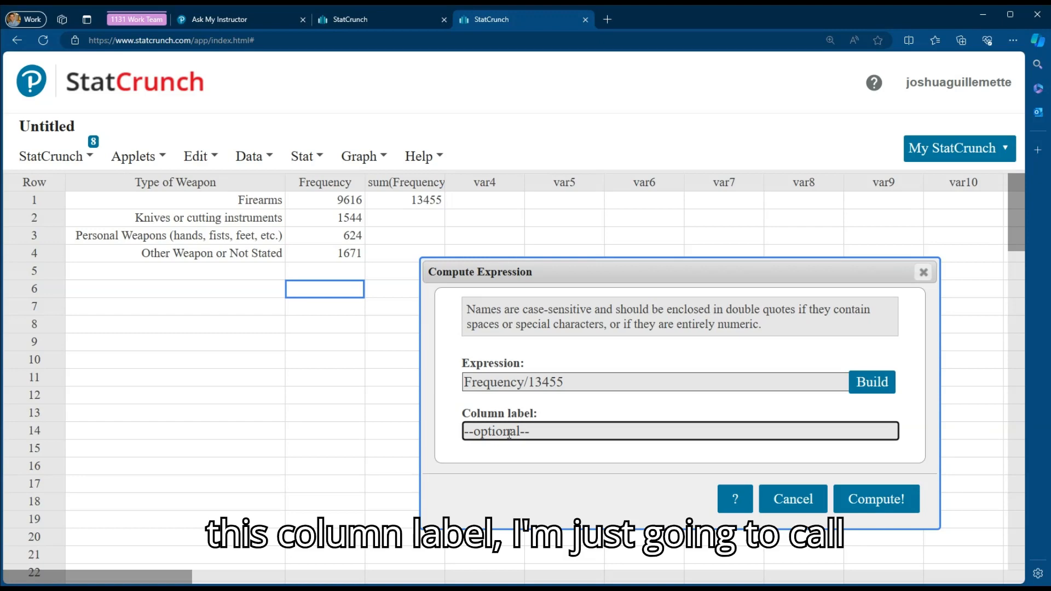
pyautogui.write('Rel ')
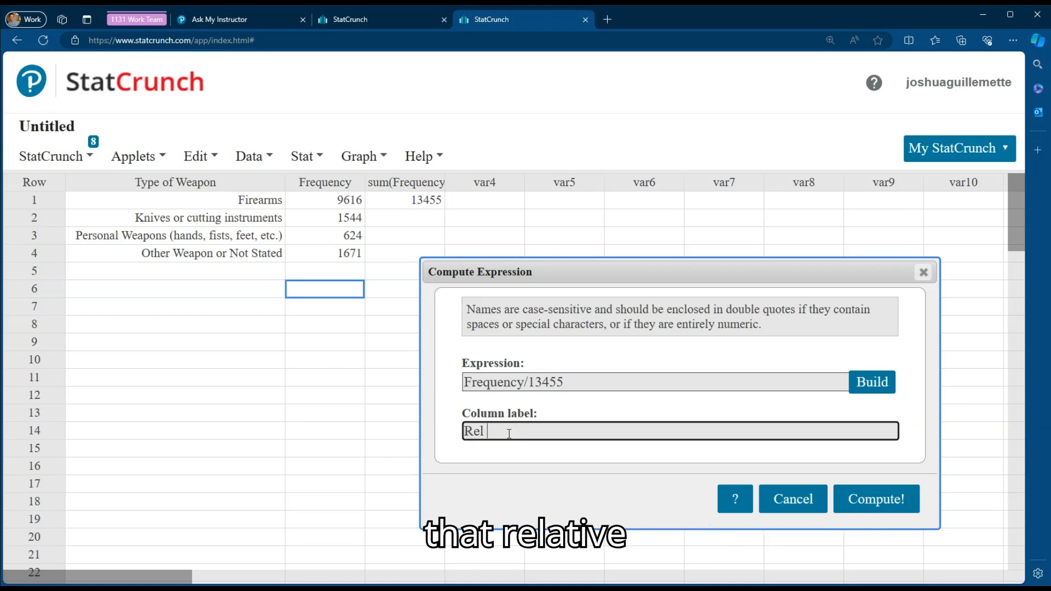
pyautogui.write('Freq')
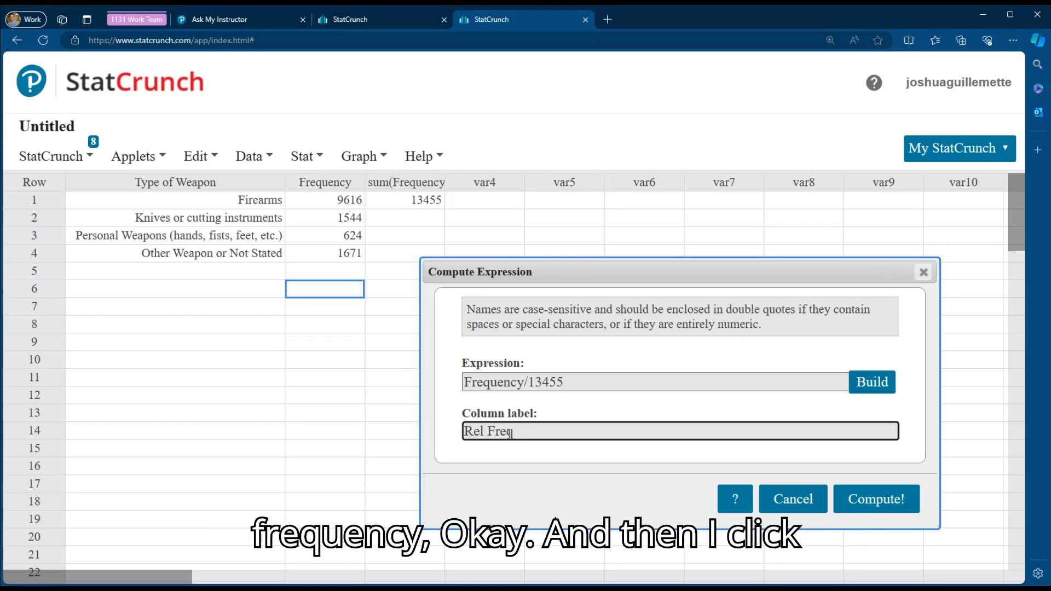
pyautogui.click(889, 496)
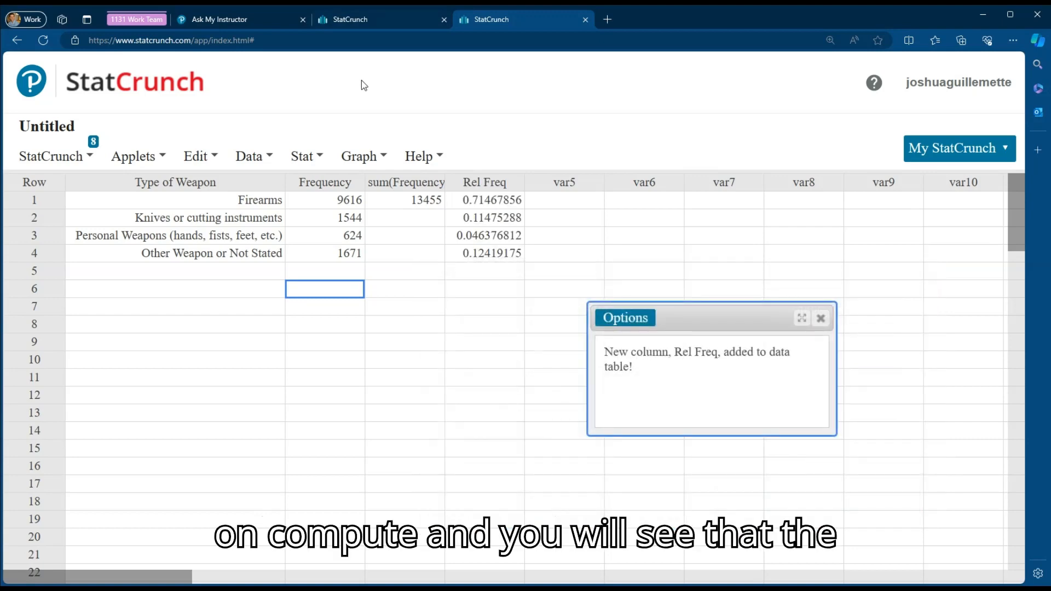
pyautogui.click(821, 318)
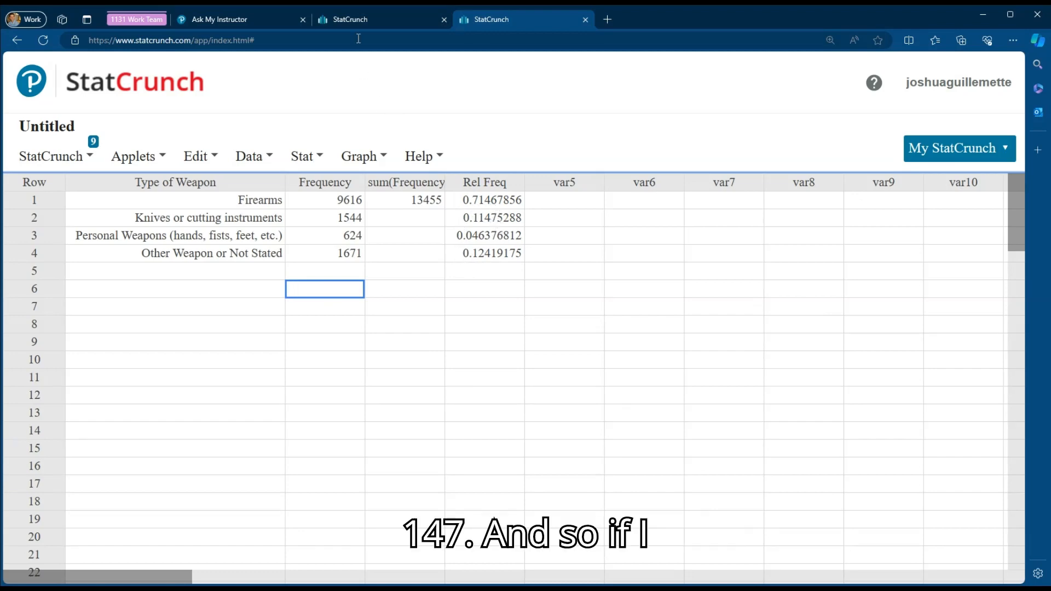
# Compare the Rel Freq column in StatCrunch with the relative frequency answers in part (a) of the homework question.
pyautogui.click(225, 21)
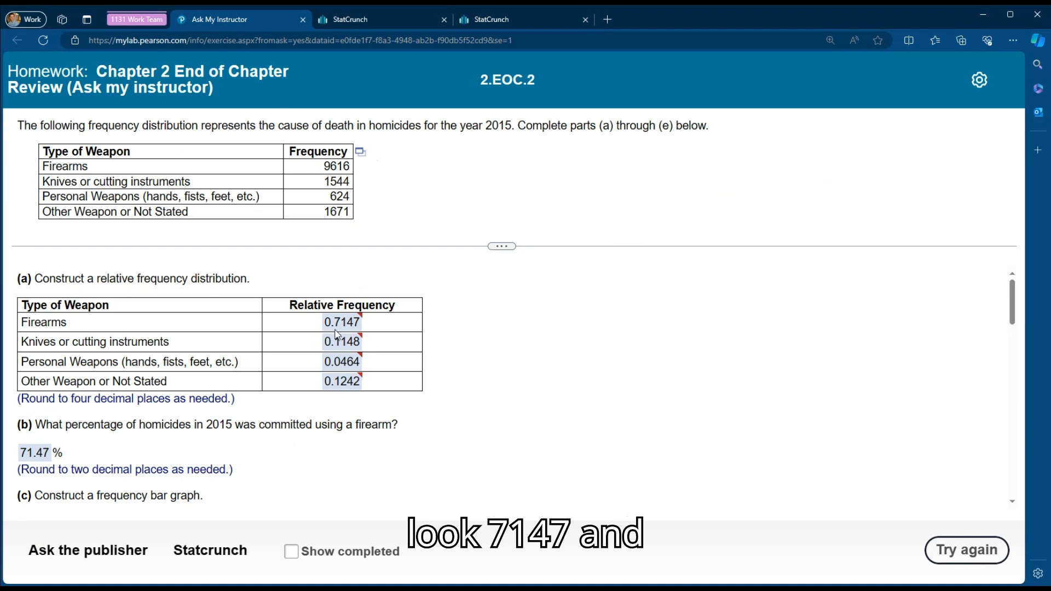
pyautogui.click(515, 16)
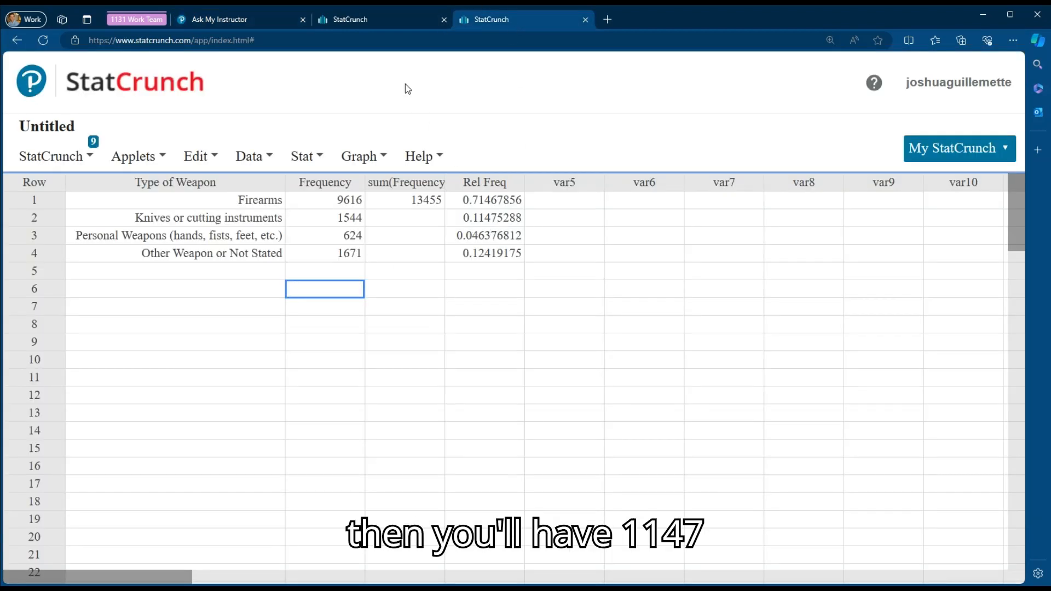
pyautogui.click(248, 21)
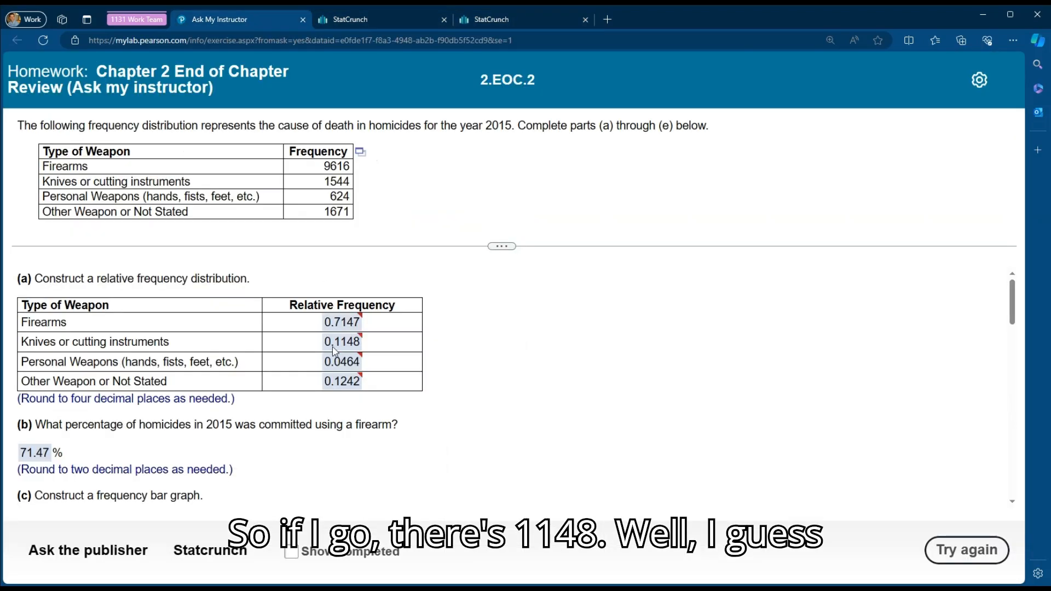
pyautogui.click(498, 19)
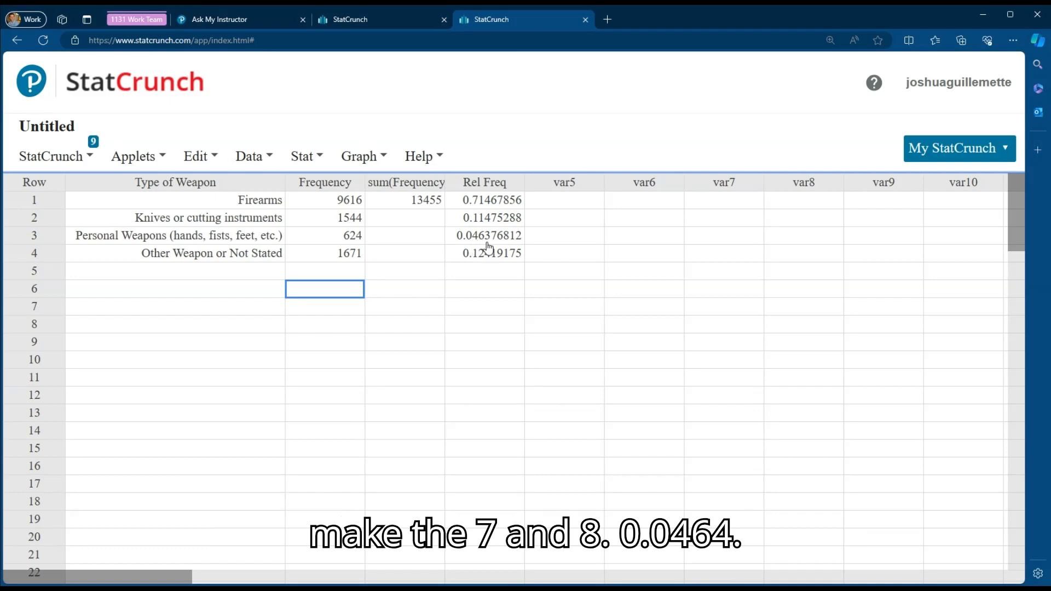
pyautogui.click(255, 20)
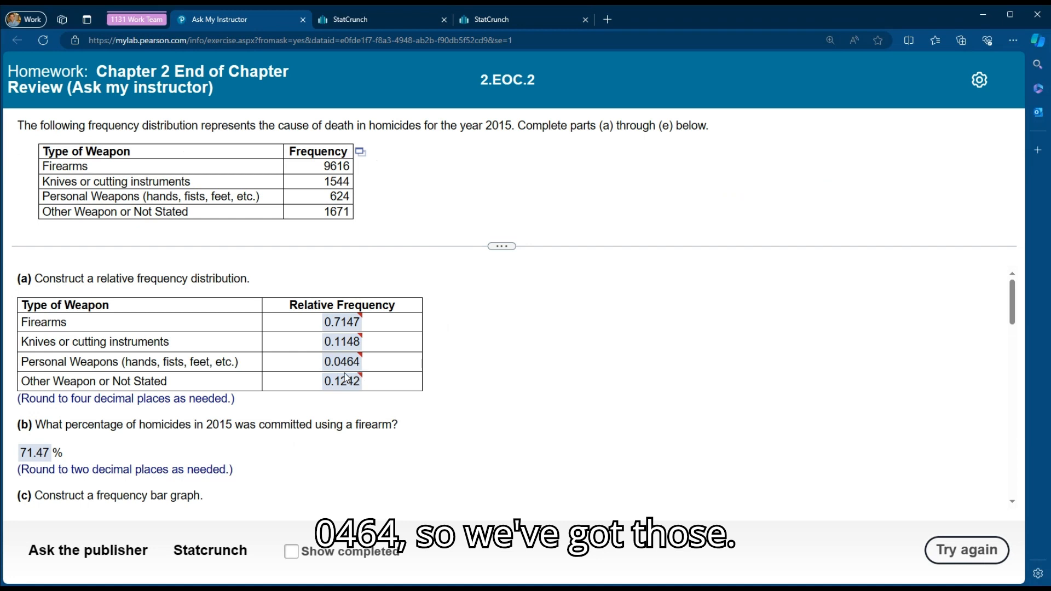
# Examine part (b) on the percentage of firearm homicides and the answer details for the Firearms relative frequency.
pyautogui.scroll(-2, 344, 373)
pyautogui.scroll(1, 294, 365)
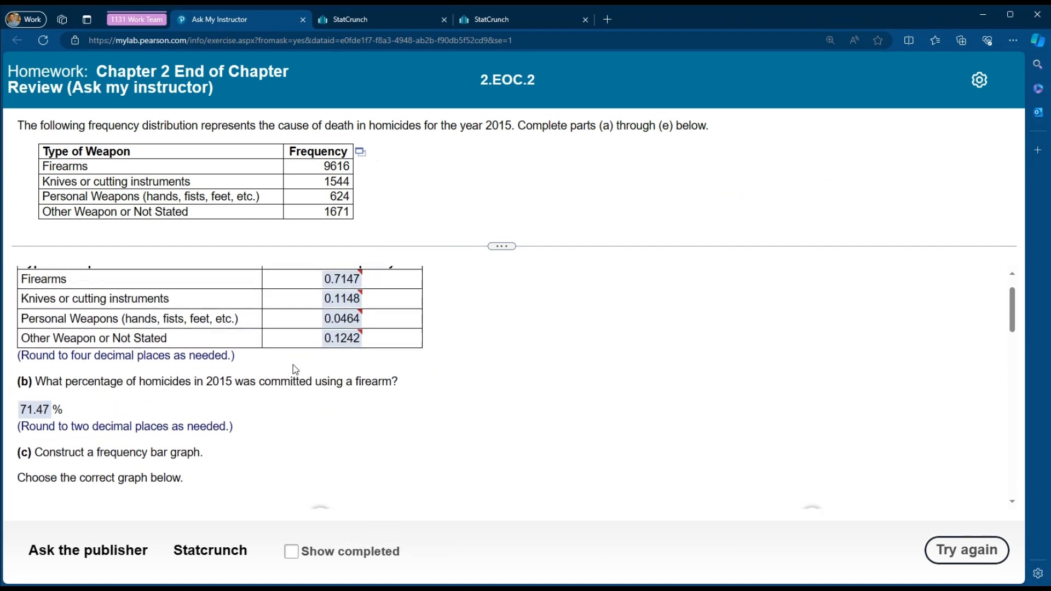
pyautogui.scroll(1, 294, 365)
pyautogui.moveTo(118, 424); pyautogui.dragTo(392, 427)
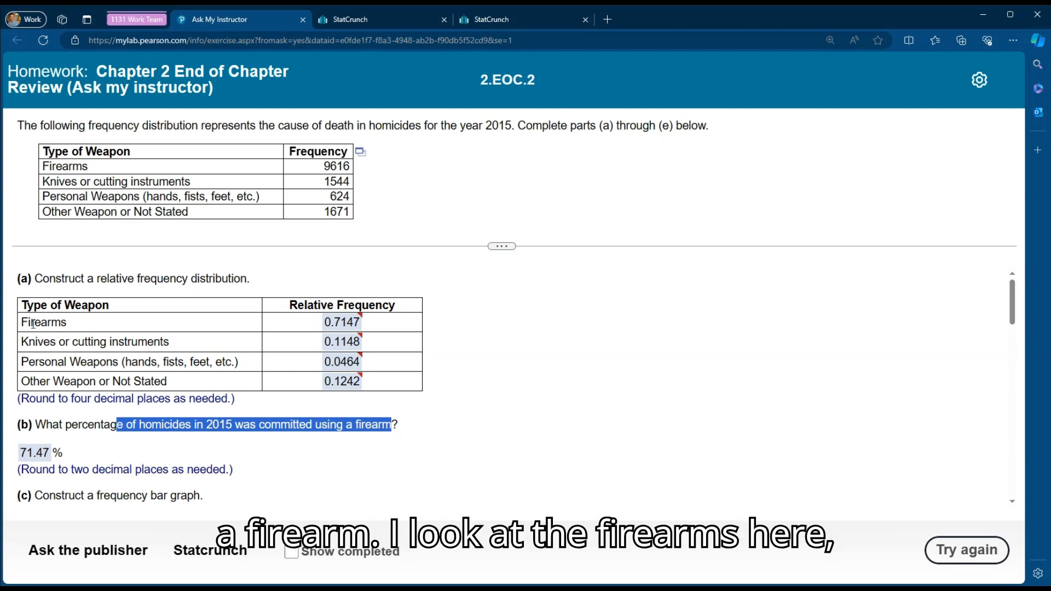
pyautogui.moveTo(24, 322); pyautogui.dragTo(335, 325)
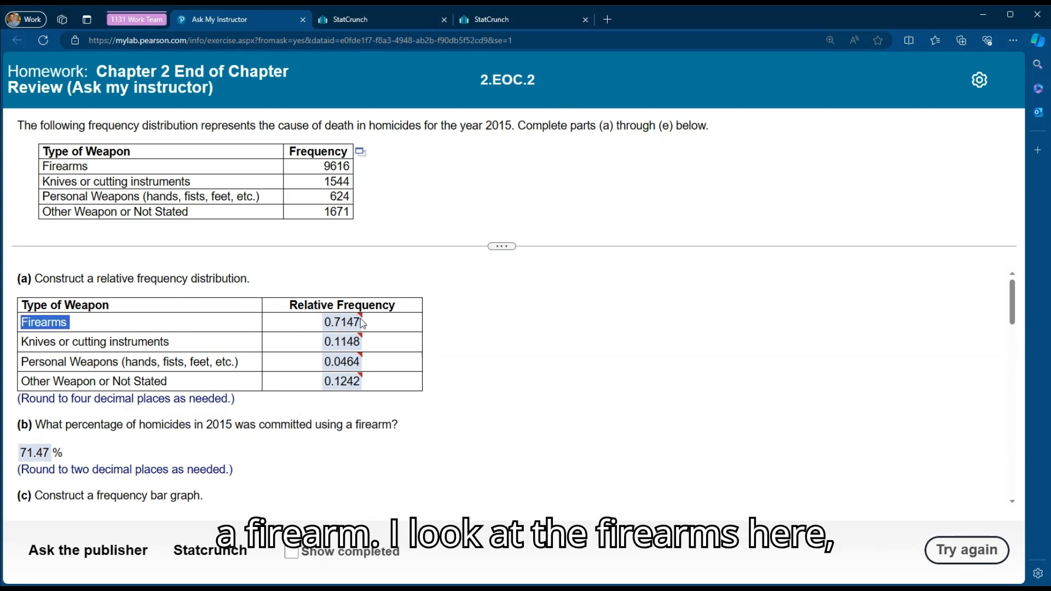
pyautogui.click(327, 324)
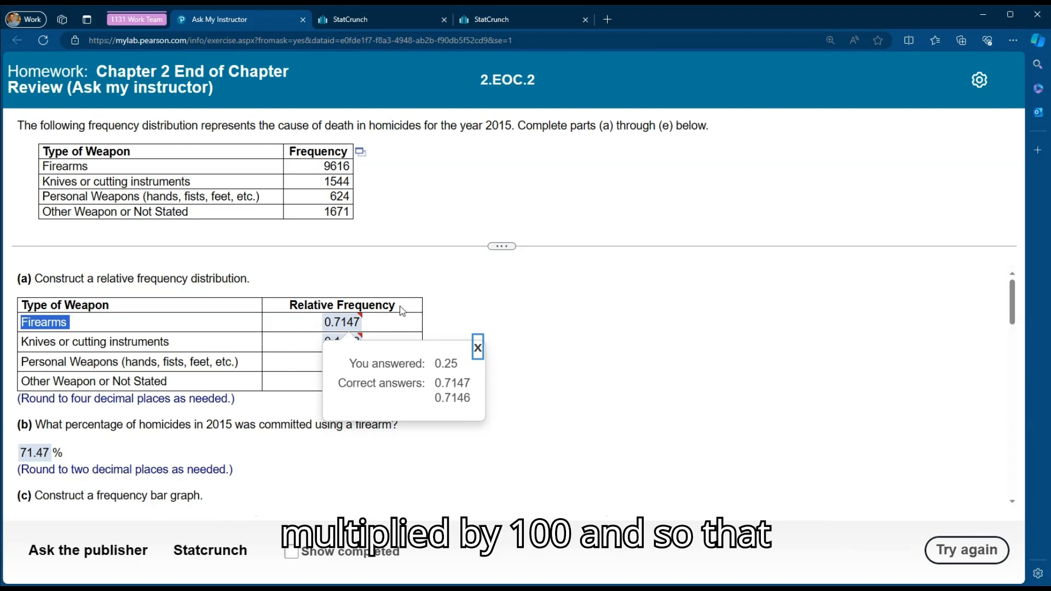
pyautogui.click(397, 326)
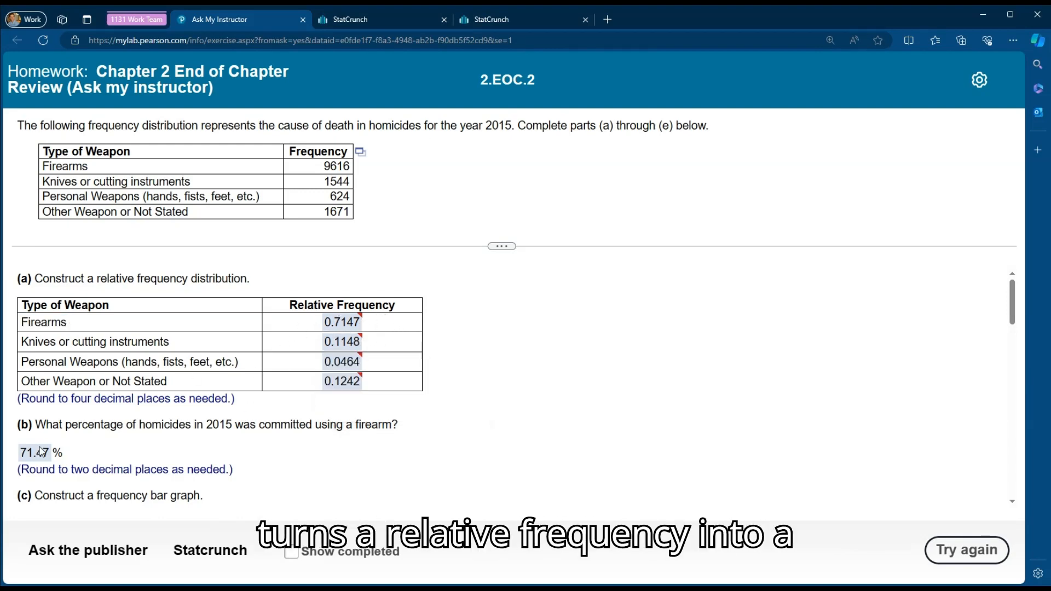
# Return to the StatCrunch data table and build the compute expression "Rel Freq"*100.
pyautogui.click(521, 22)
pyautogui.click(442, 158)
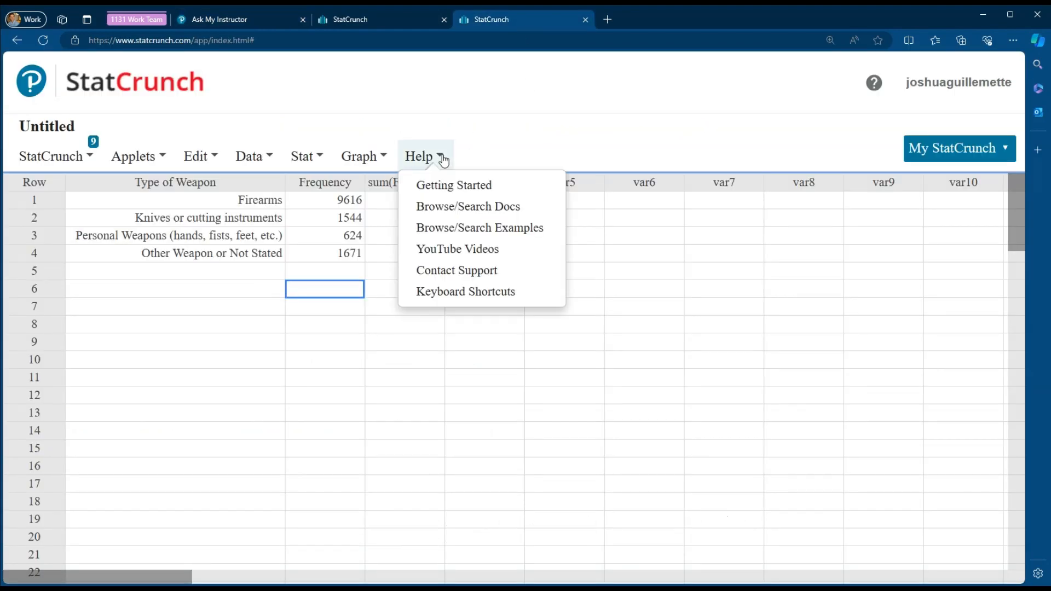
pyautogui.moveTo(253, 164)
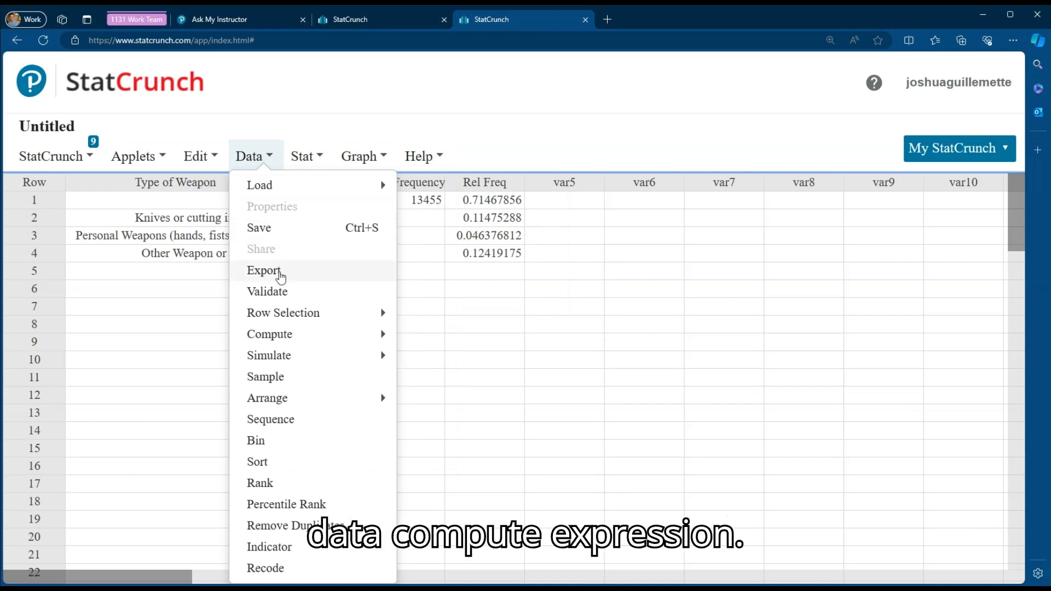
pyautogui.moveTo(285, 335)
pyautogui.click(429, 342)
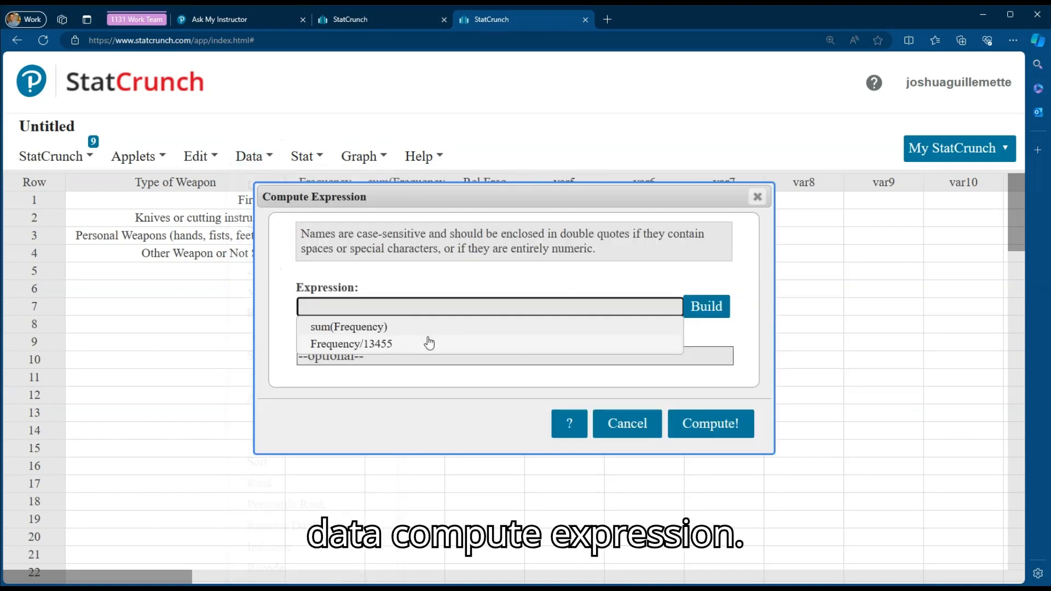
pyautogui.click(700, 307)
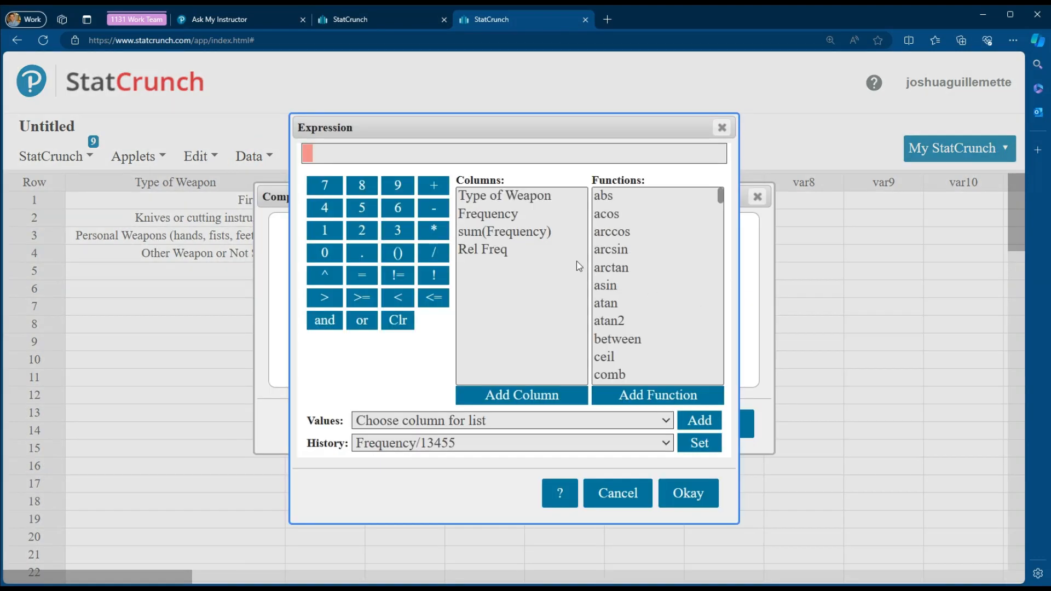
pyautogui.click(493, 253)
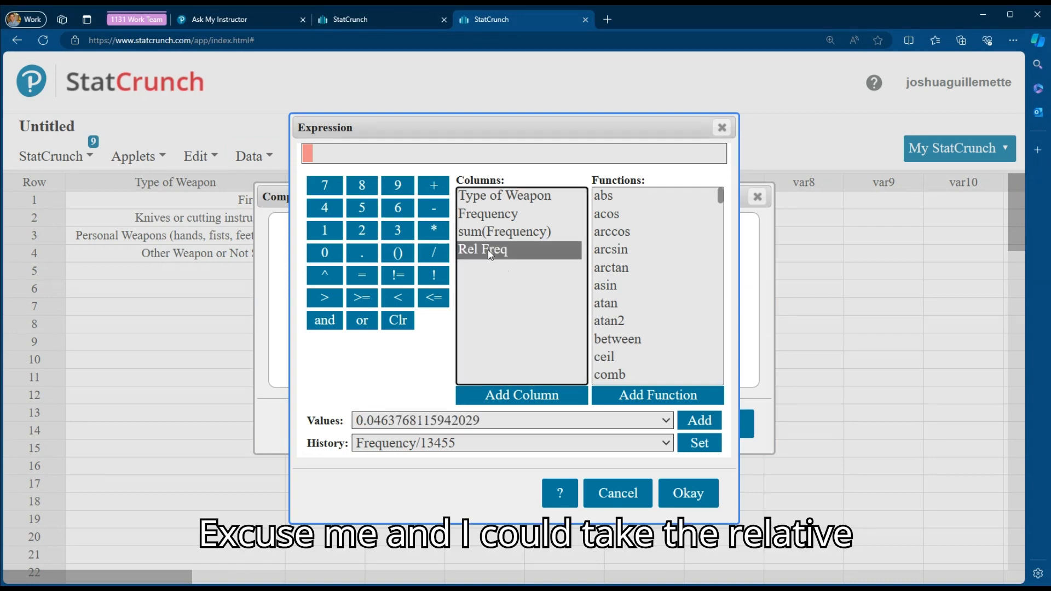
pyautogui.click(520, 396)
pyautogui.click(434, 237)
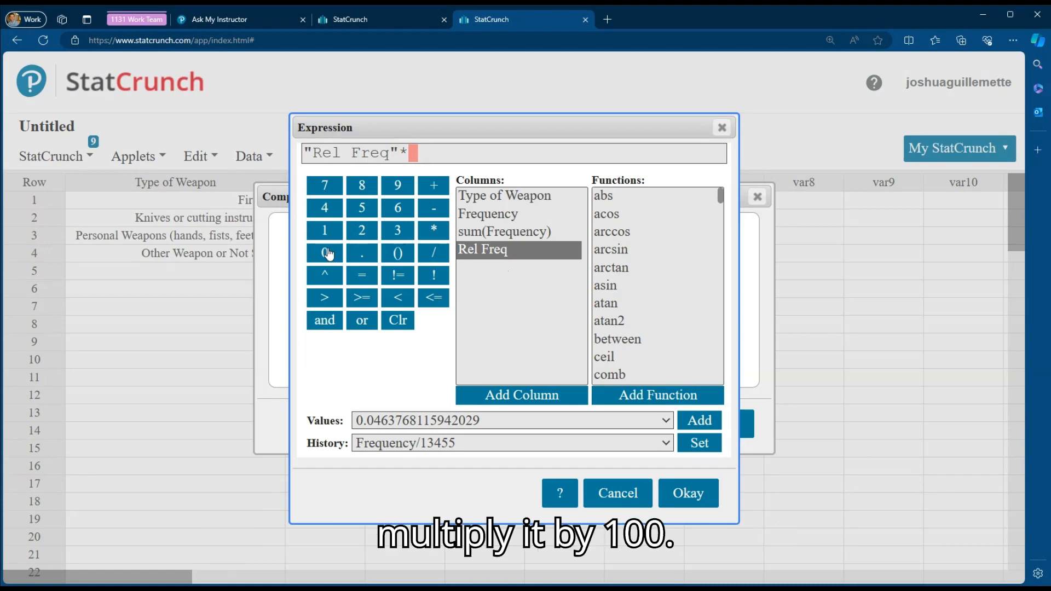
pyautogui.click(325, 233)
pyautogui.click(325, 253)
pyautogui.click(325, 253)
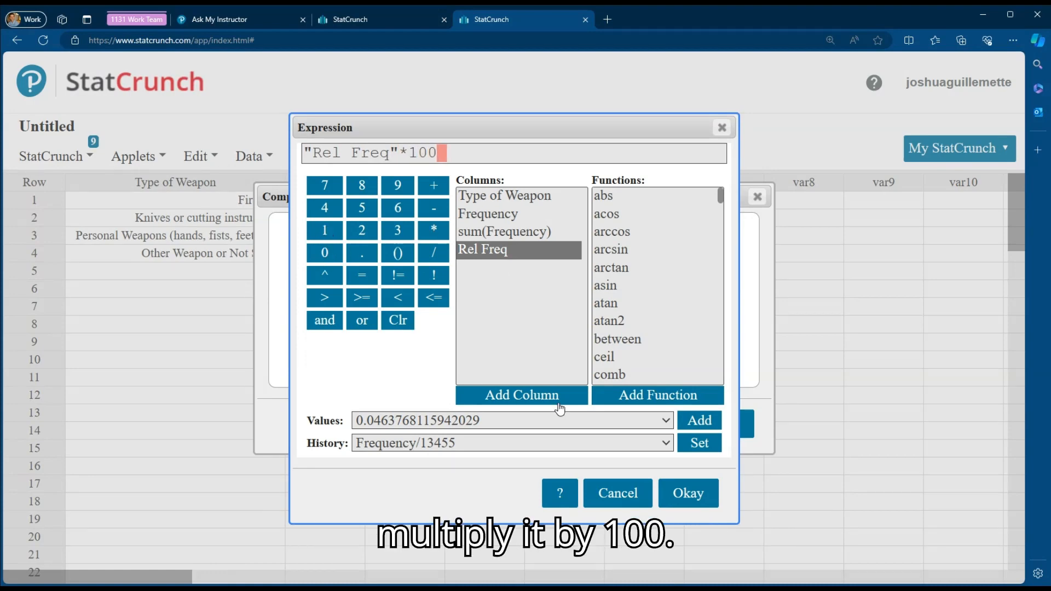
pyautogui.click(691, 494)
# Label the new column Percent, compute it into the data table, and dismiss the result window.
pyautogui.click(433, 356)
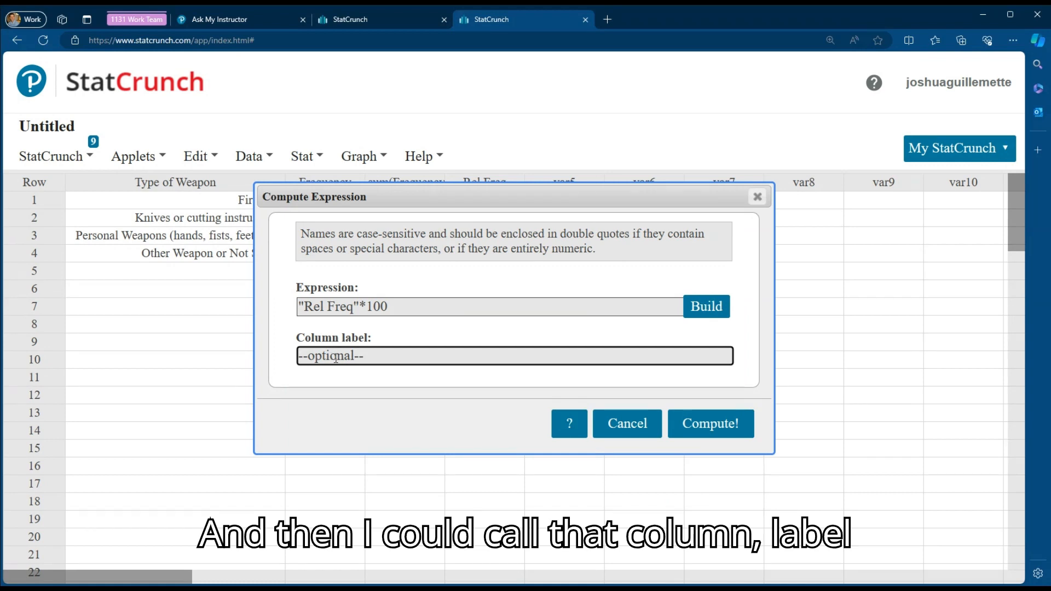
pyautogui.write('Percent')
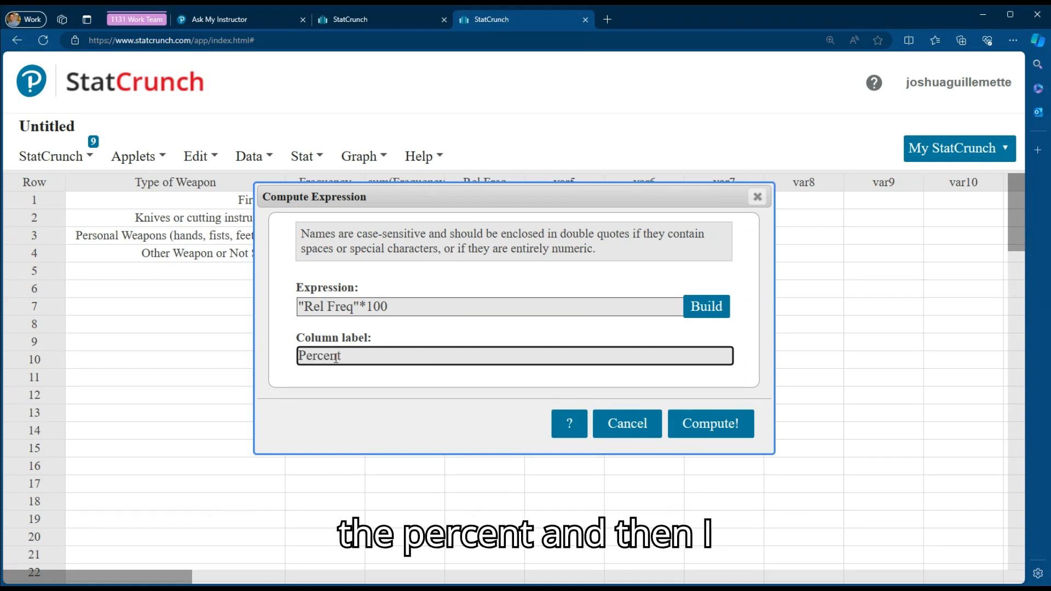
pyautogui.click(707, 426)
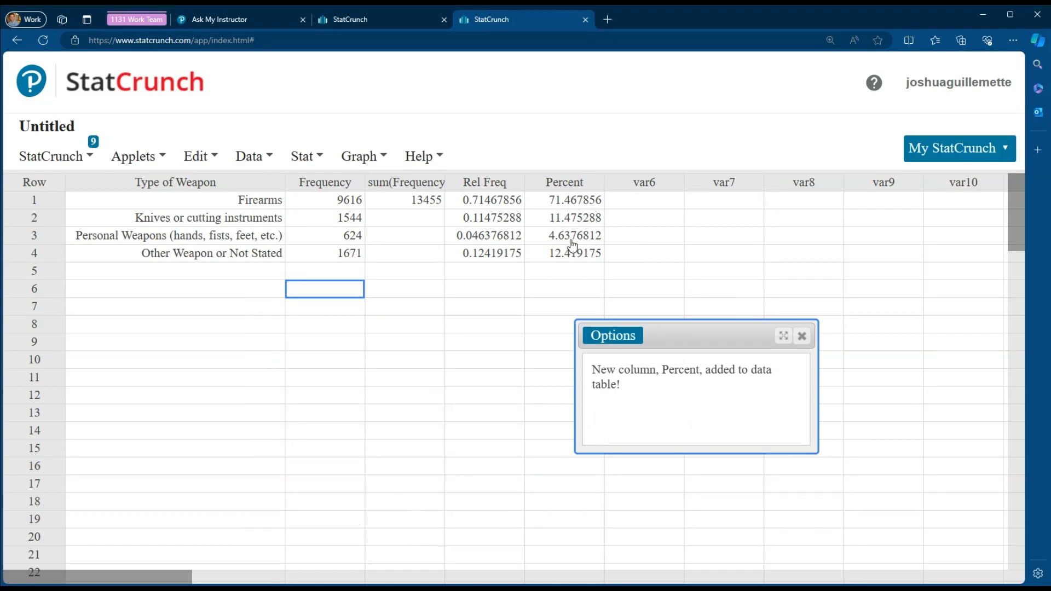
pyautogui.click(803, 337)
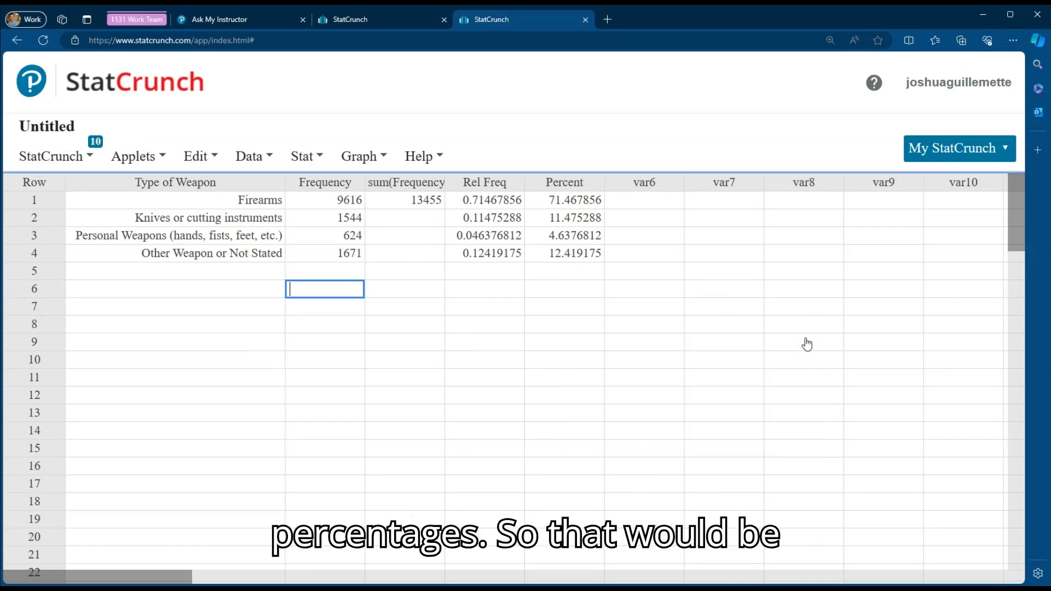
# Review the frequency bar graph choices in part (c) of the homework and the bar plot variants StatCrunch offers for the weapon table.
pyautogui.click(258, 19)
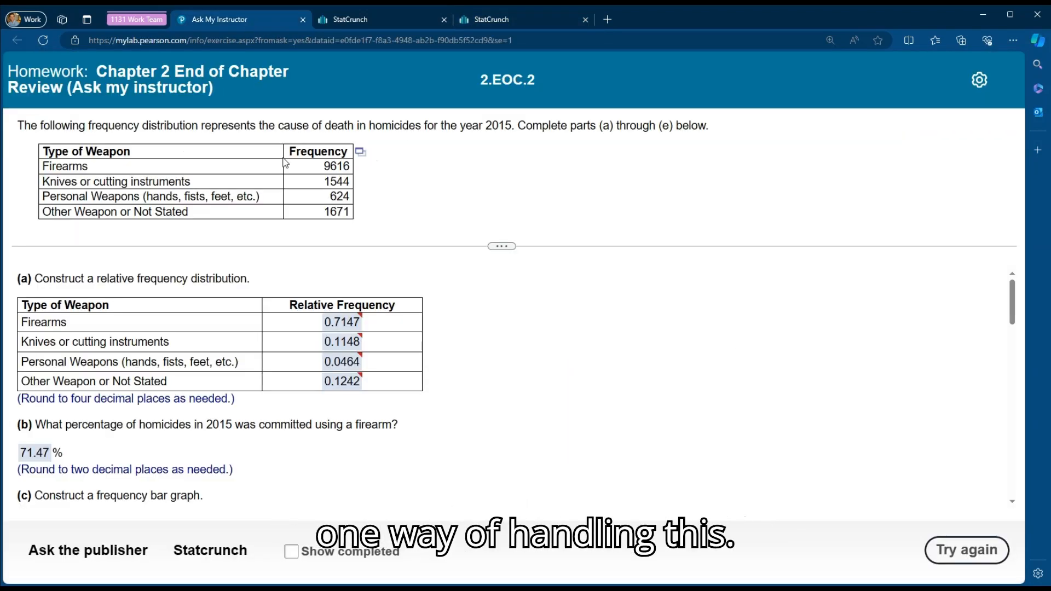
pyautogui.scroll(-3, 229, 398)
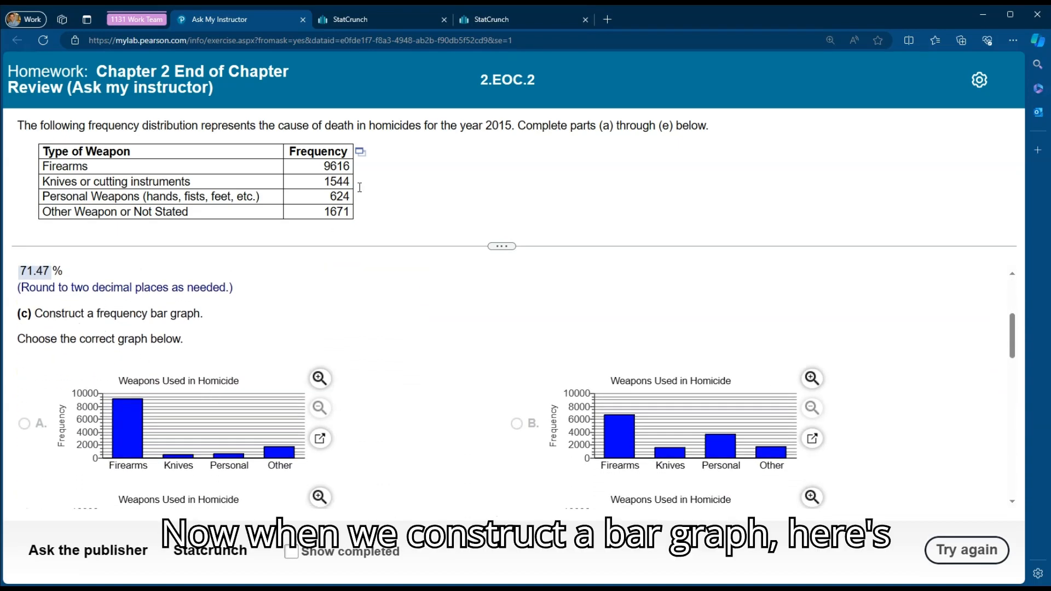
pyautogui.click(537, 21)
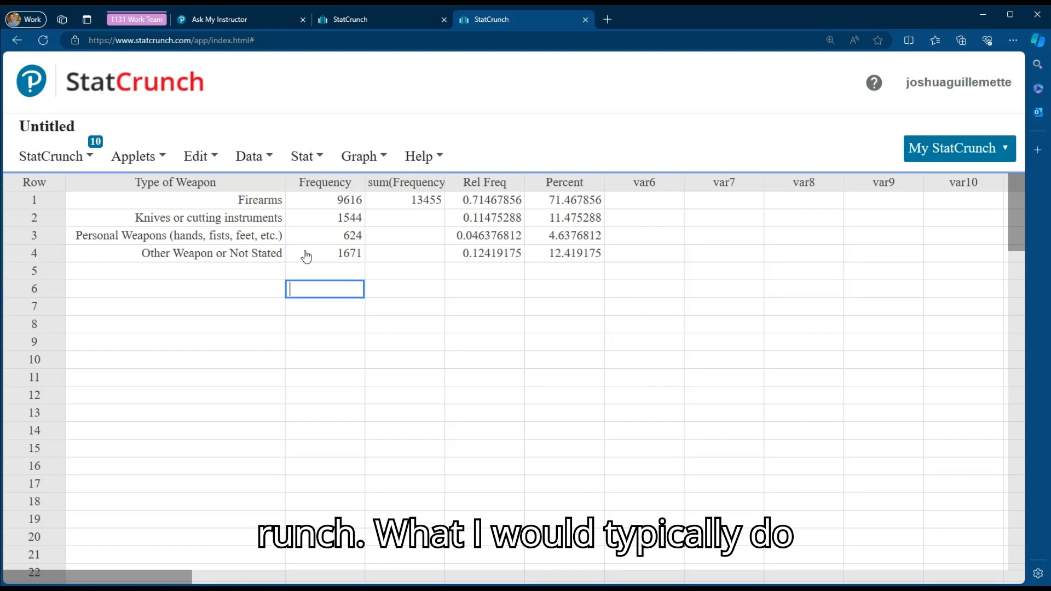
pyautogui.click(361, 156)
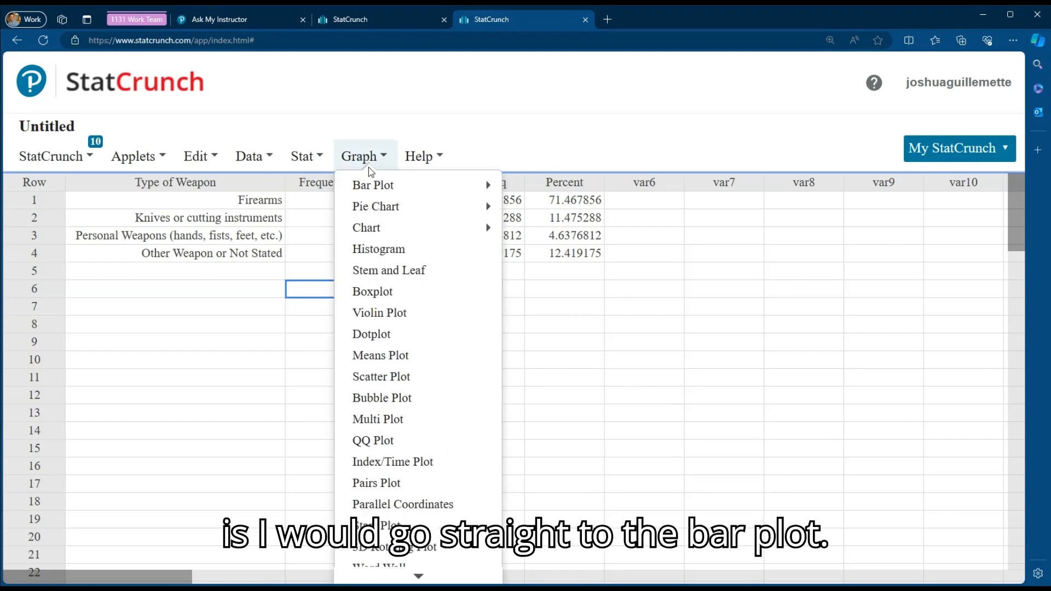
pyautogui.moveTo(372, 192)
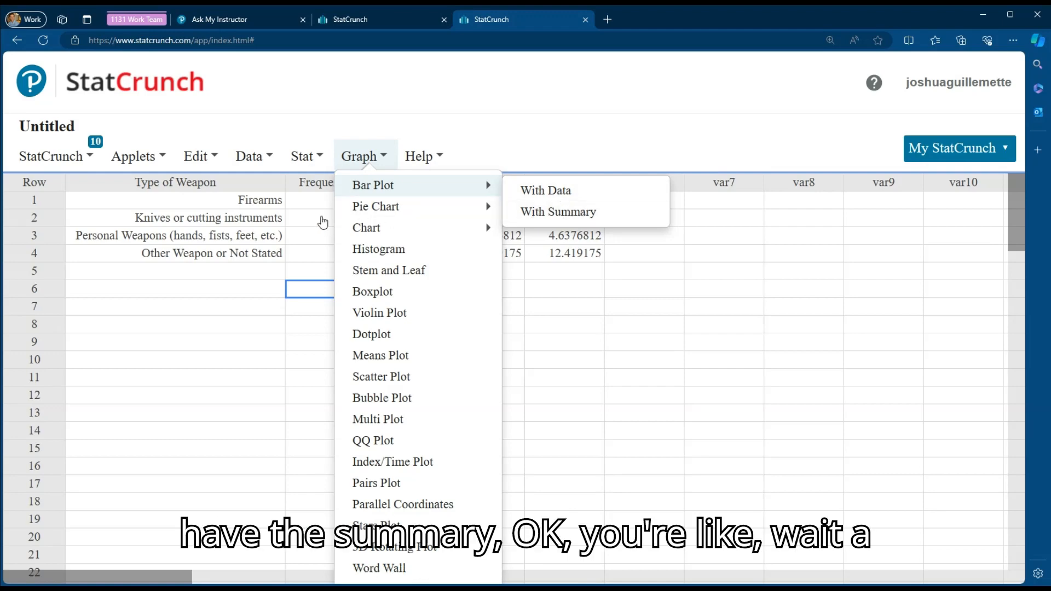
pyautogui.click(300, 203)
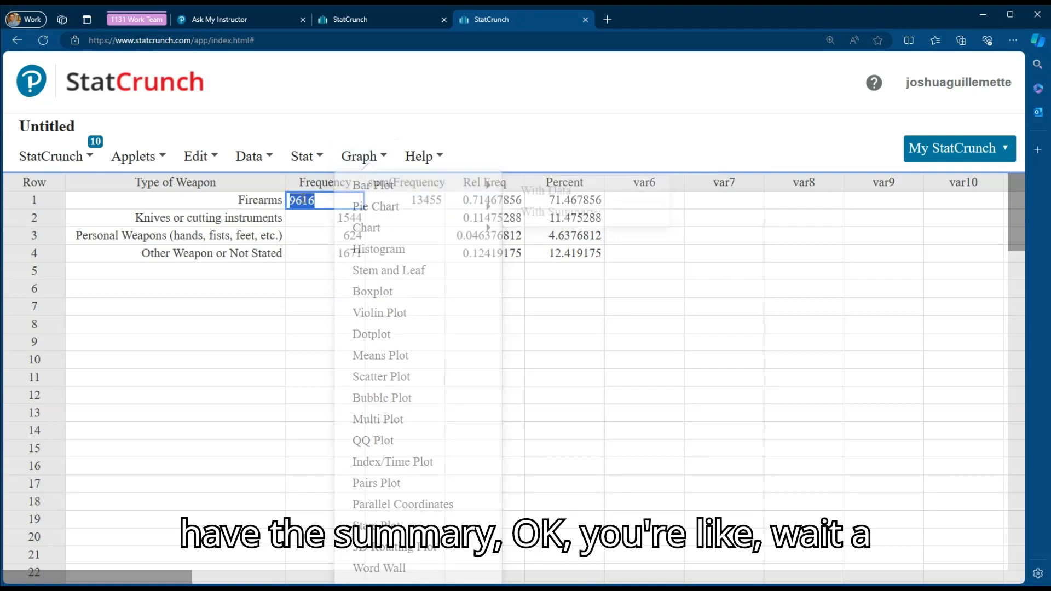
pyautogui.click(258, 202)
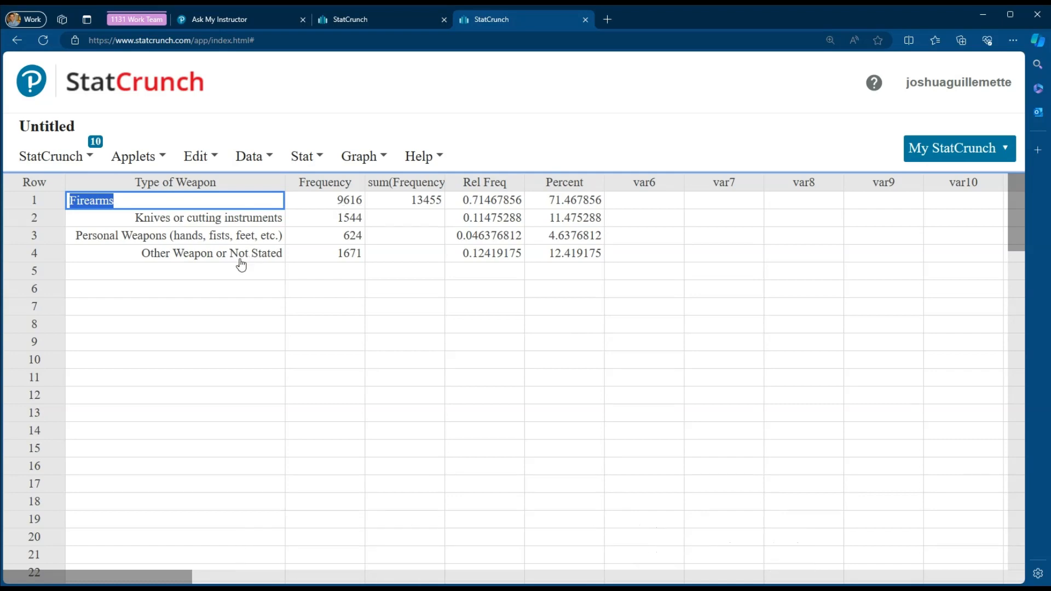
# Enter firearms in rows 6 through 8 of the Type of Weapon column as sample raw data.
pyautogui.click(159, 286)
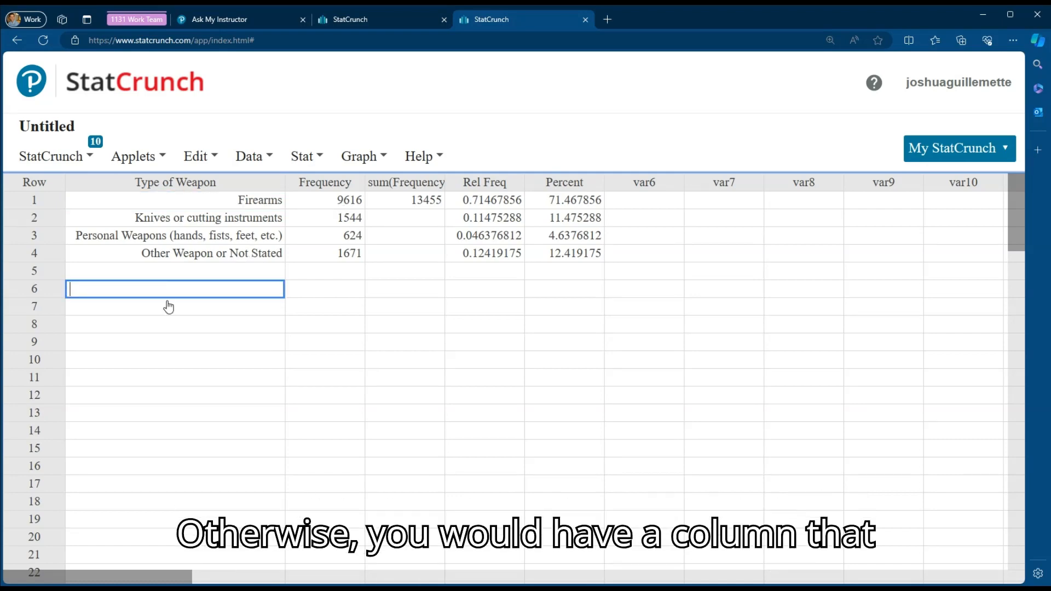
pyautogui.write('firearms')
pyautogui.press('Return')
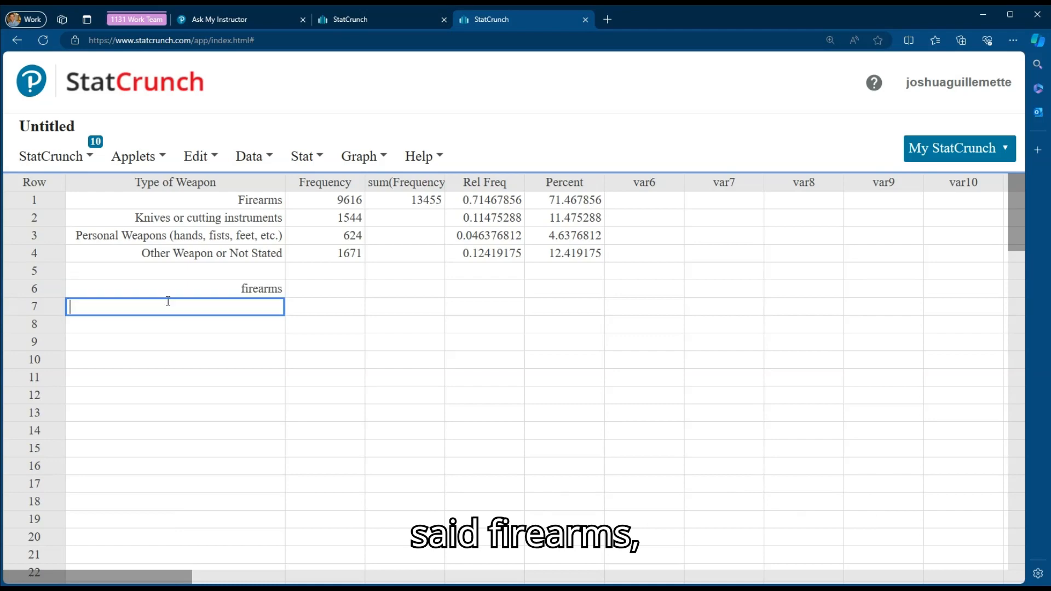
pyautogui.write('firea')
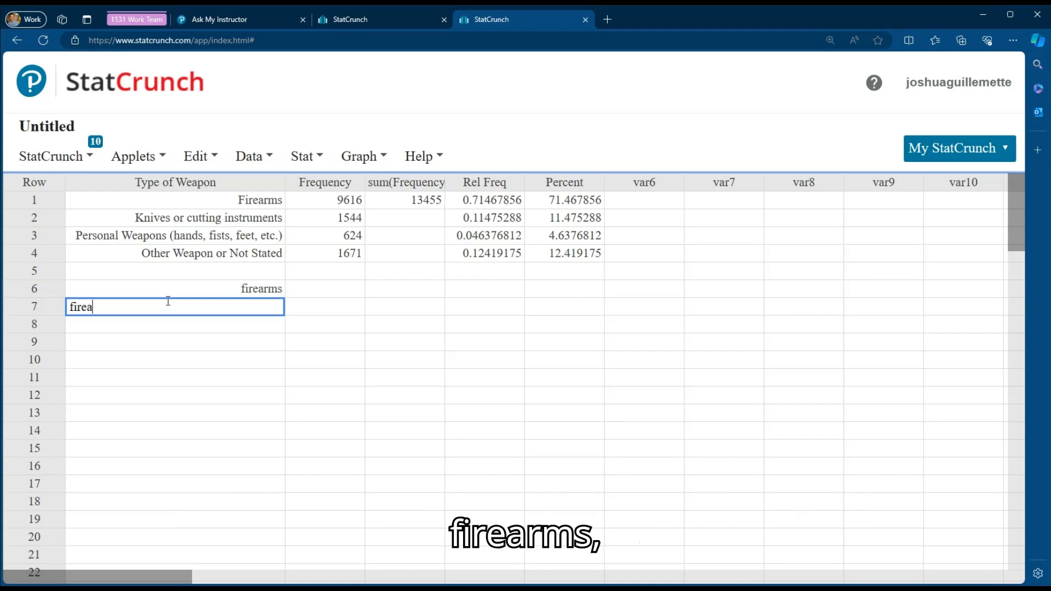
pyautogui.write('rms')
pyautogui.press('Return')
pyautogui.write('fir')
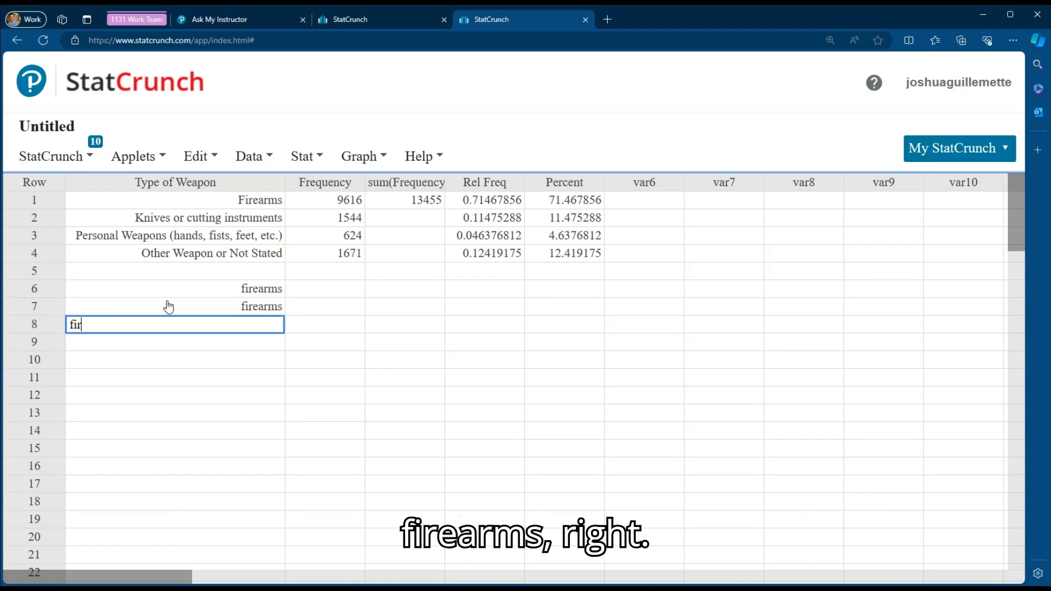
pyautogui.write('earms')
pyautogui.press('Return')
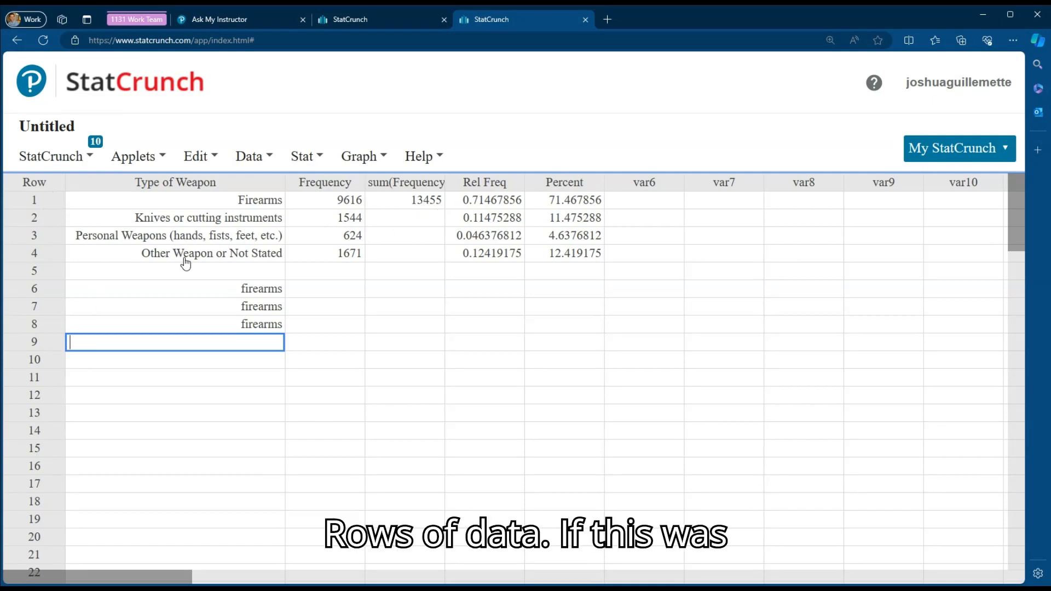
# Delete the sample firearms entries from rows 6 through 8 of the Type of Weapon column.
pyautogui.moveTo(256, 289); pyautogui.dragTo(249, 337)
pyautogui.press('Delete')
pyautogui.click(296, 269)
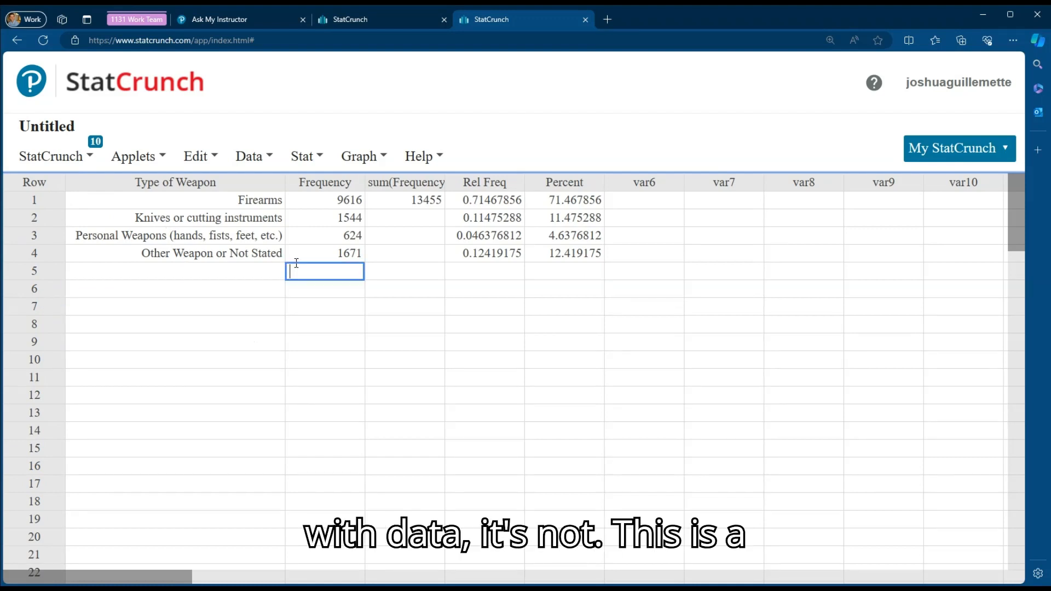
# Start a bar plot from summary data with Type of Weapon as the categories and Frequency as the counts.
pyautogui.click(376, 156)
pyautogui.moveTo(416, 193)
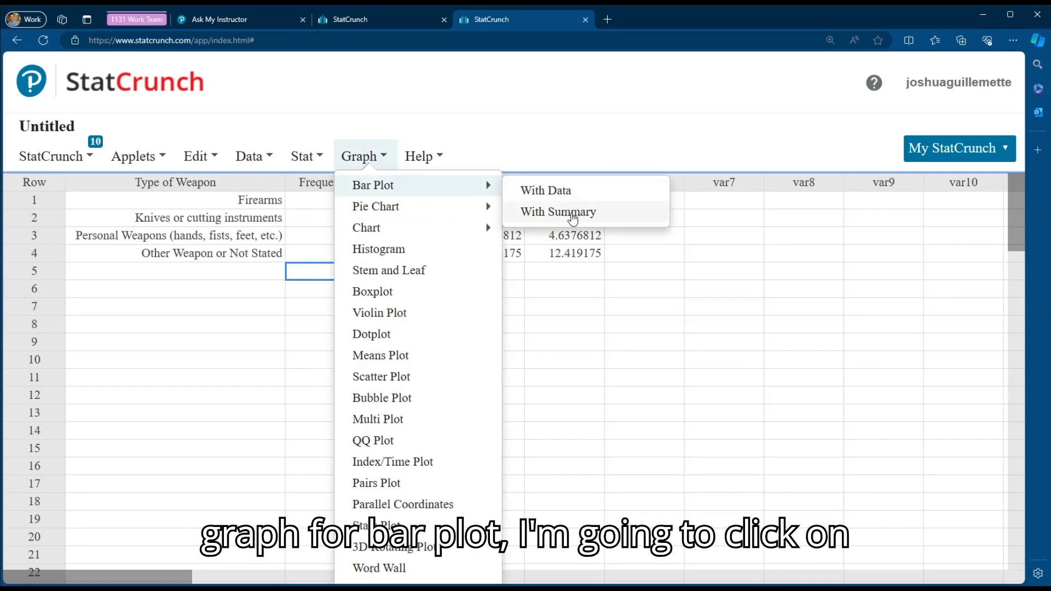
pyautogui.click(572, 213)
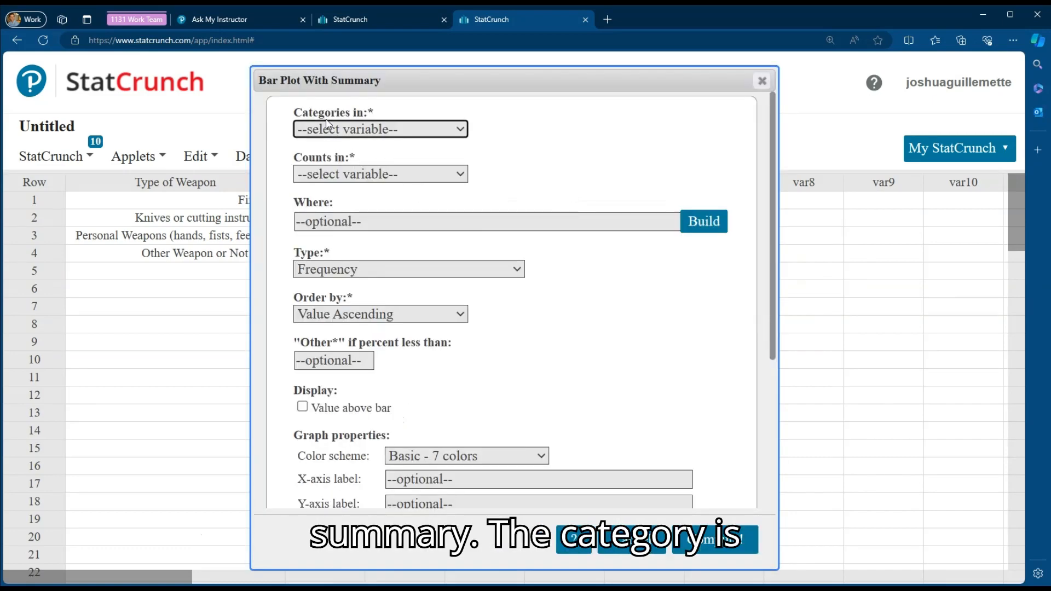
pyautogui.click(322, 171)
pyautogui.click(330, 174)
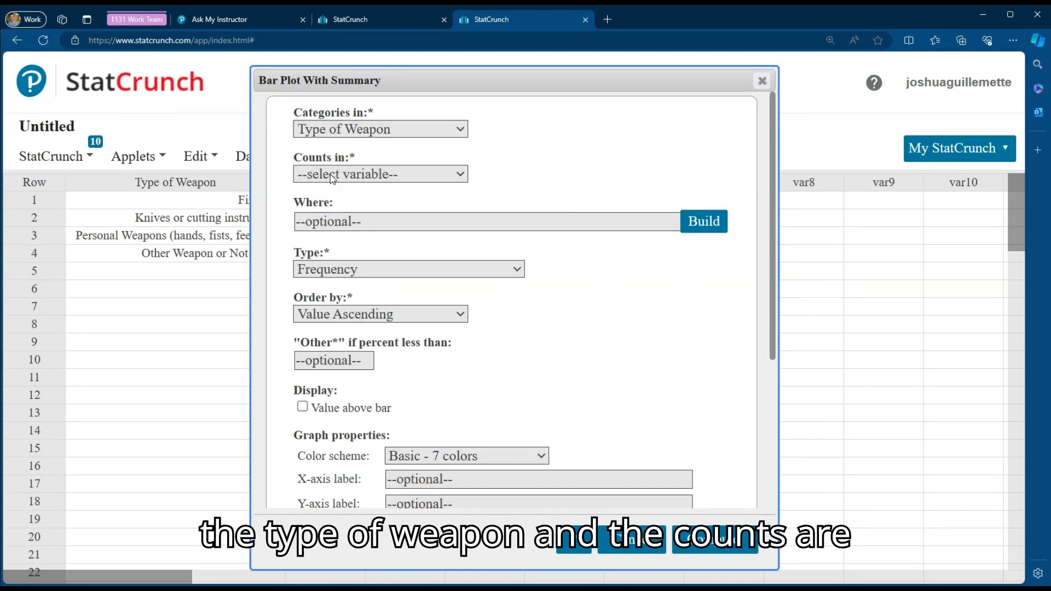
pyautogui.click(331, 213)
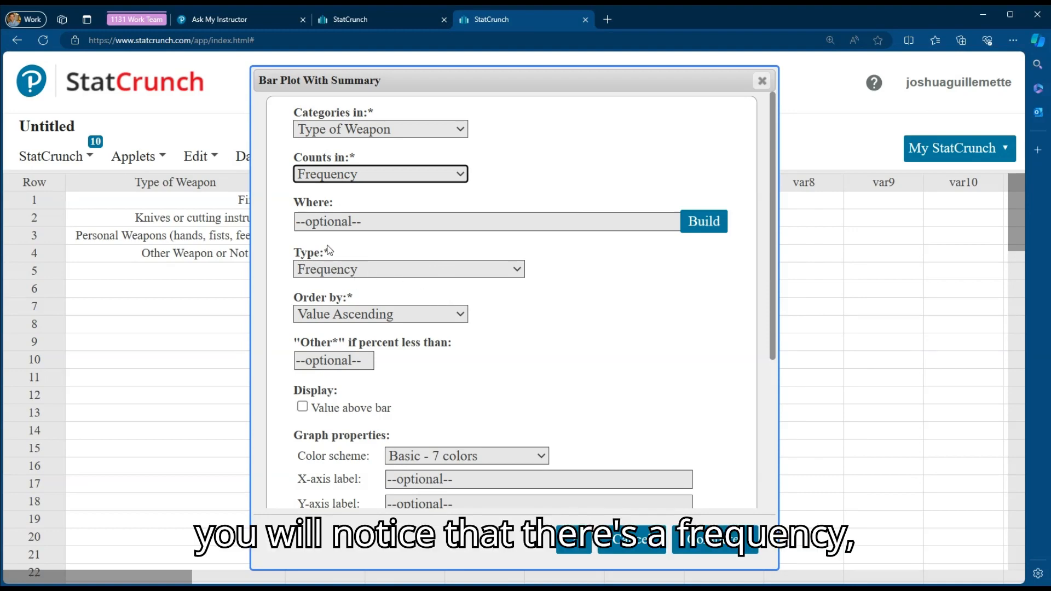
# Set the bar plot type to Relative Frequency, order it by Worksheet, show the value above each bar, and compute it.
pyautogui.click(327, 268)
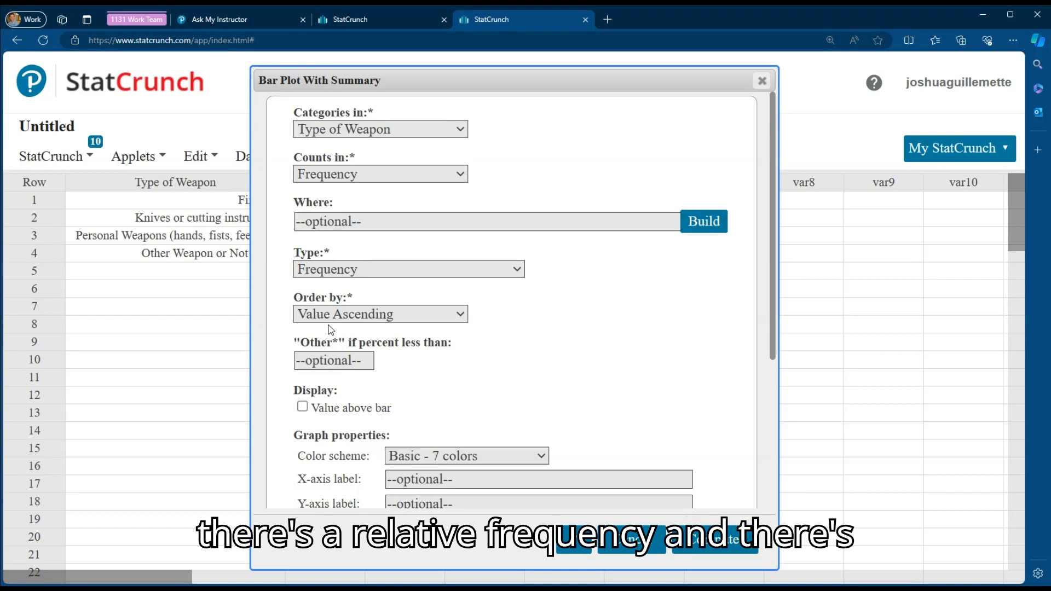
pyautogui.click(338, 311)
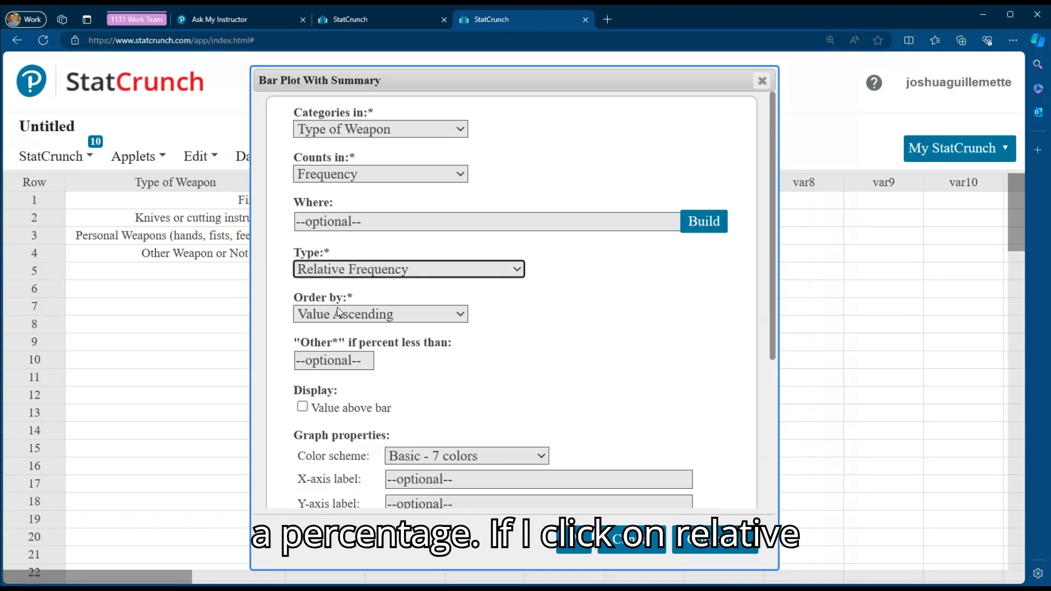
pyautogui.click(337, 314)
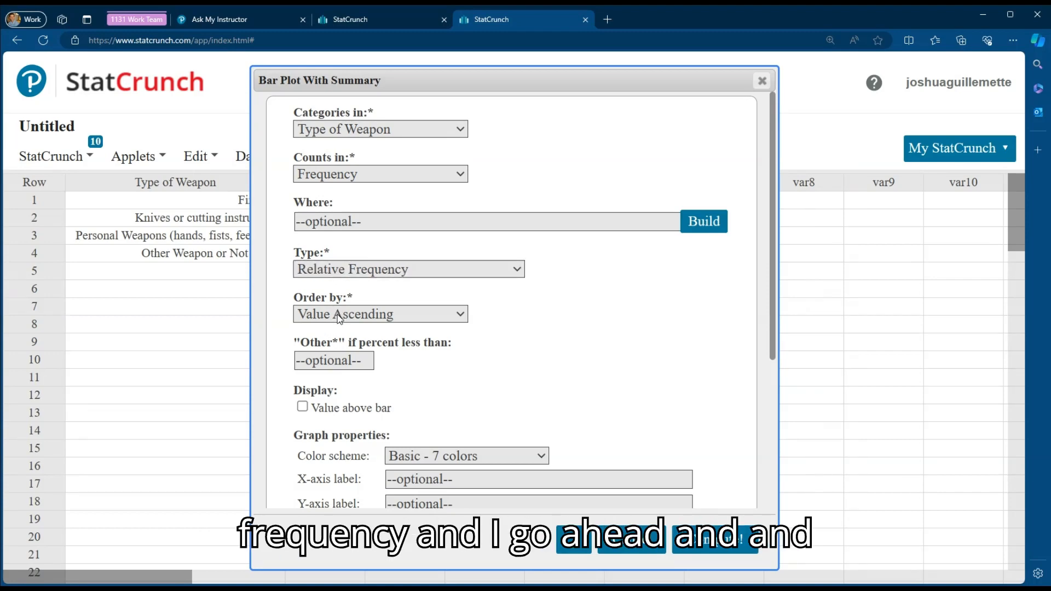
pyautogui.click(343, 363)
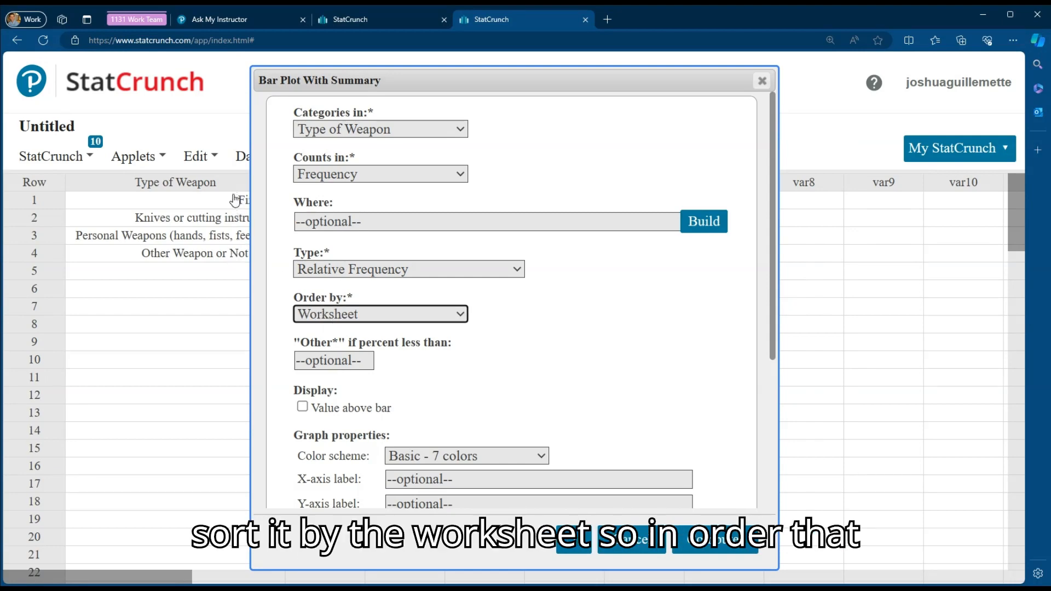
pyautogui.click(303, 408)
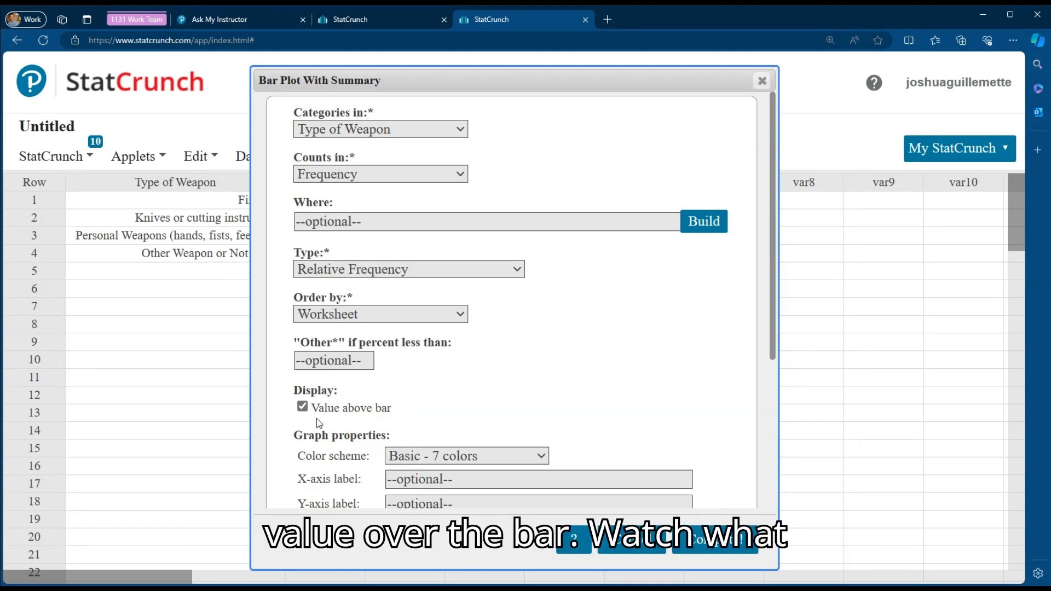
pyautogui.click(714, 550)
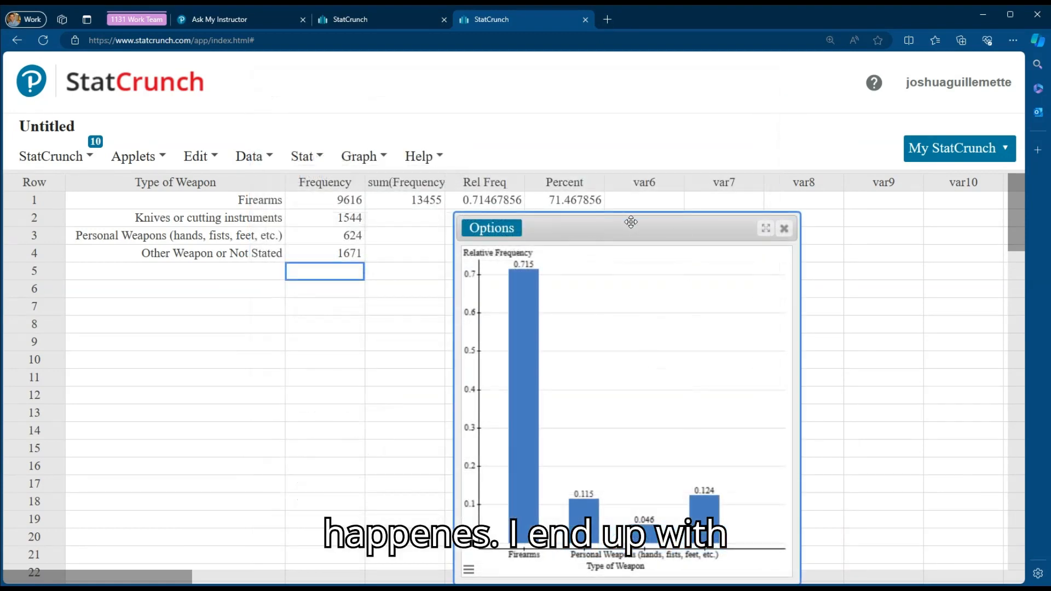
# Reposition and widen the relative frequency bar plot and inspect the unrounded relative frequency of the individual weapon bars.
pyautogui.moveTo(631, 222); pyautogui.dragTo(746, 134)
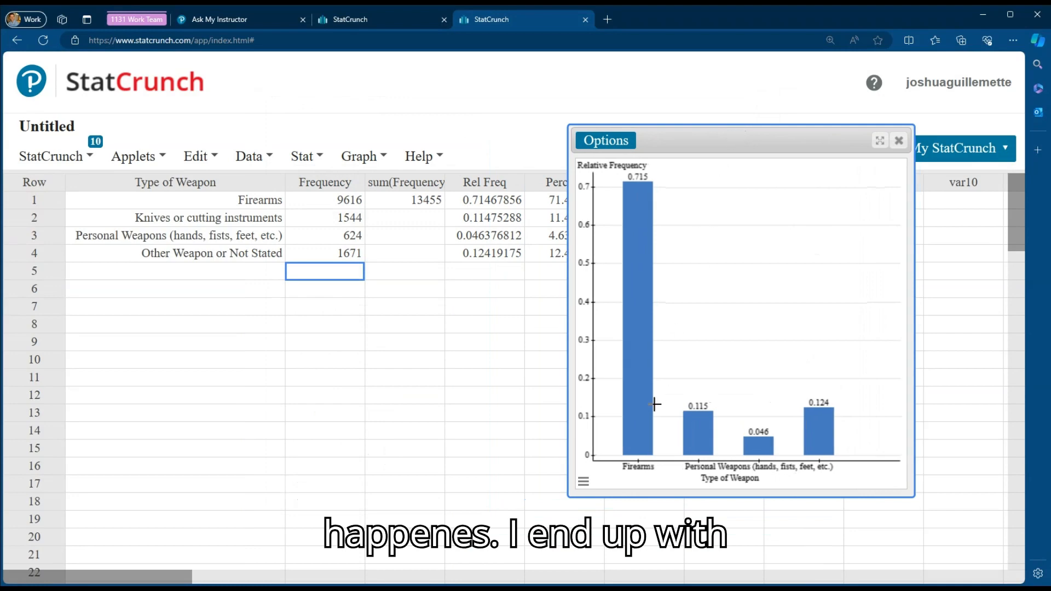
pyautogui.moveTo(631, 186)
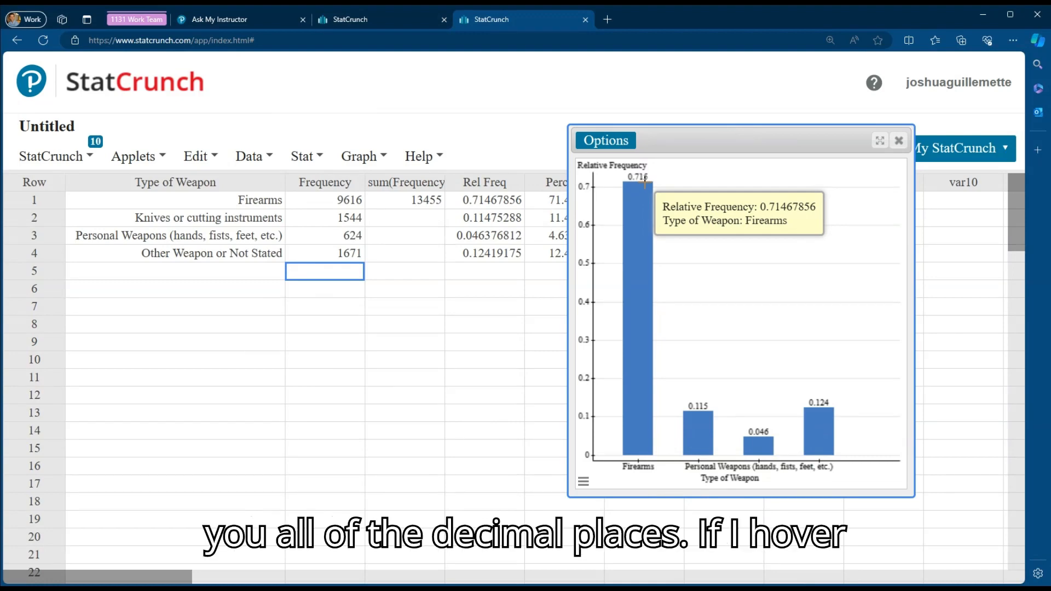
pyautogui.moveTo(689, 426)
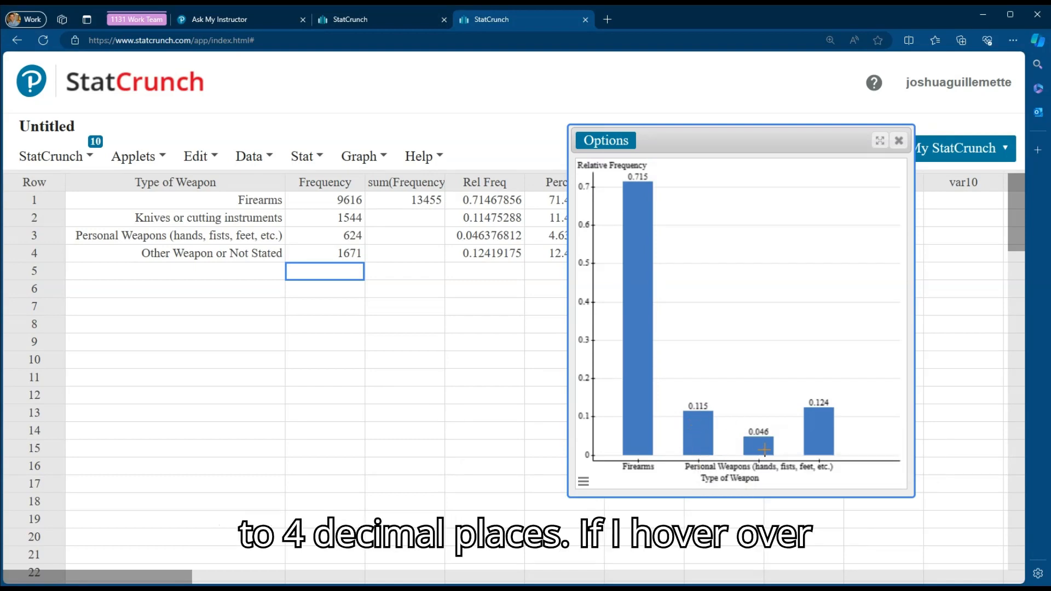
pyautogui.moveTo(765, 444)
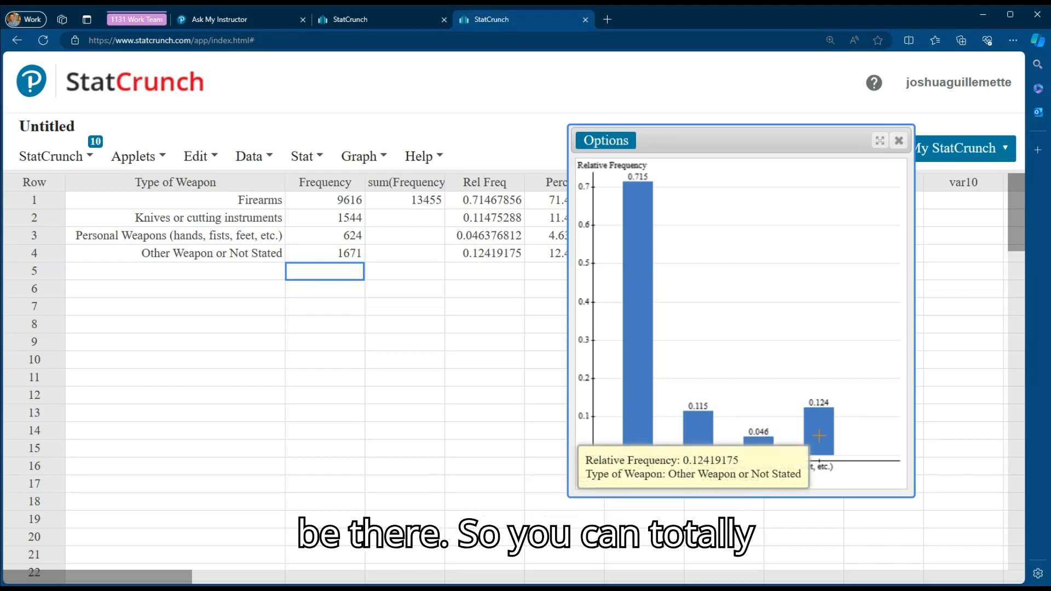
pyautogui.moveTo(569, 312); pyautogui.dragTo(210, 309)
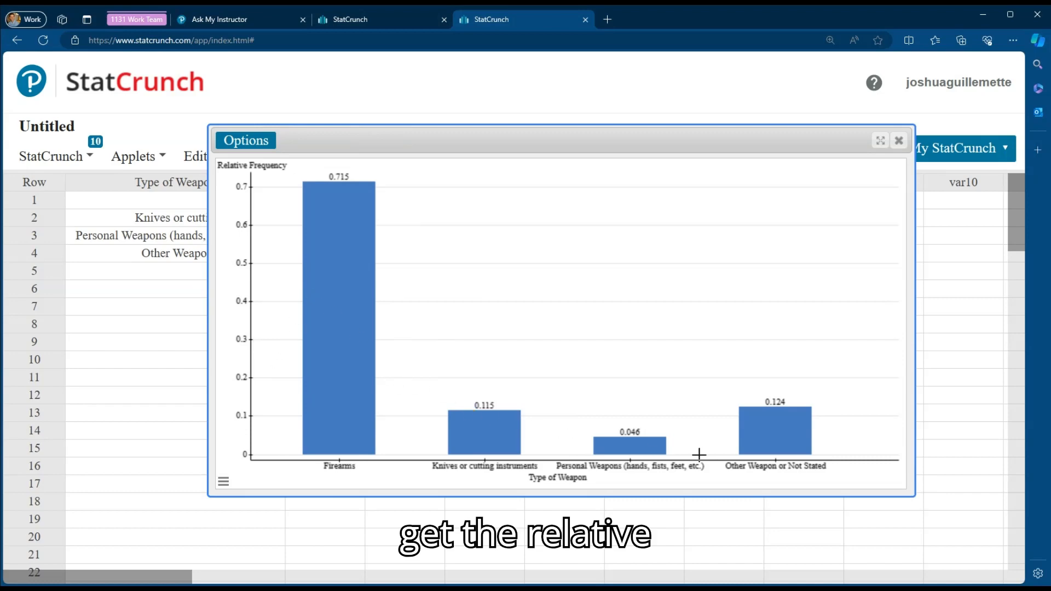
pyautogui.moveTo(342, 299)
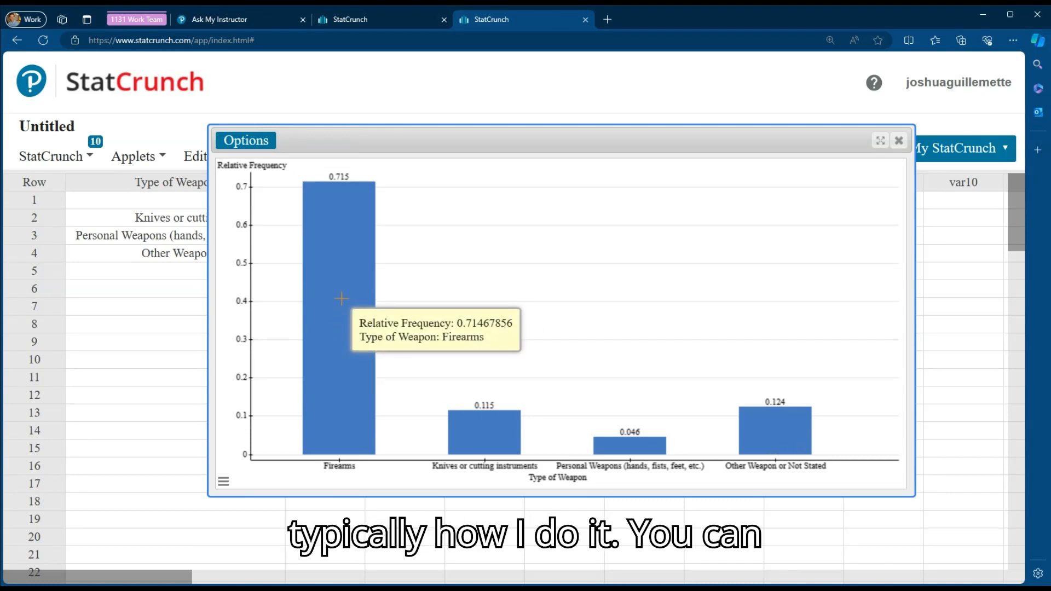
# Change the bar plot type to Percent, recompute it, widen the graph, and inspect the unrounded percentage of the Firearms bar.
pyautogui.click(241, 143)
pyautogui.click(242, 160)
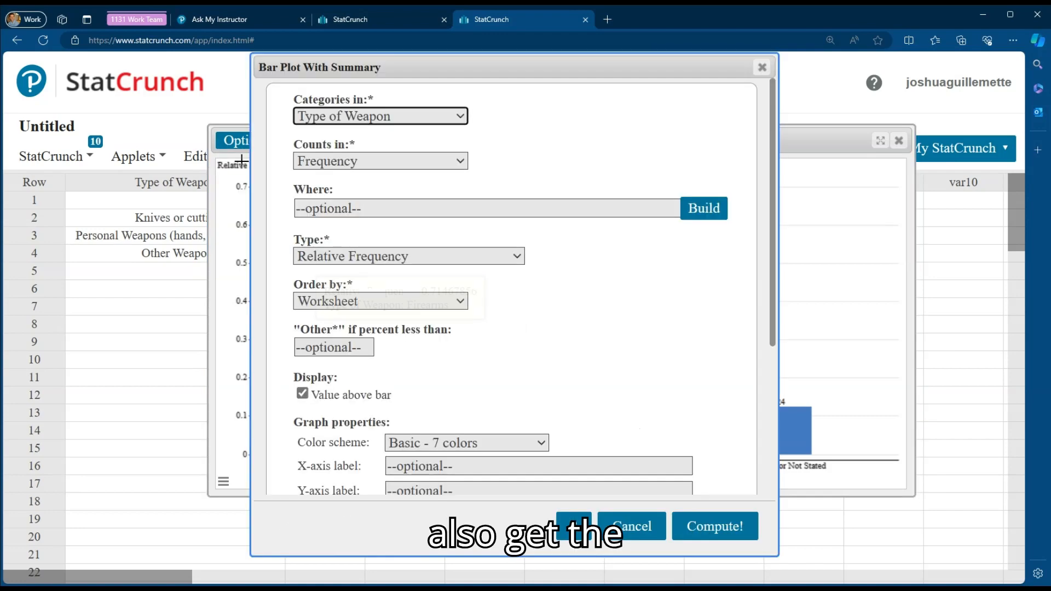
pyautogui.click(327, 309)
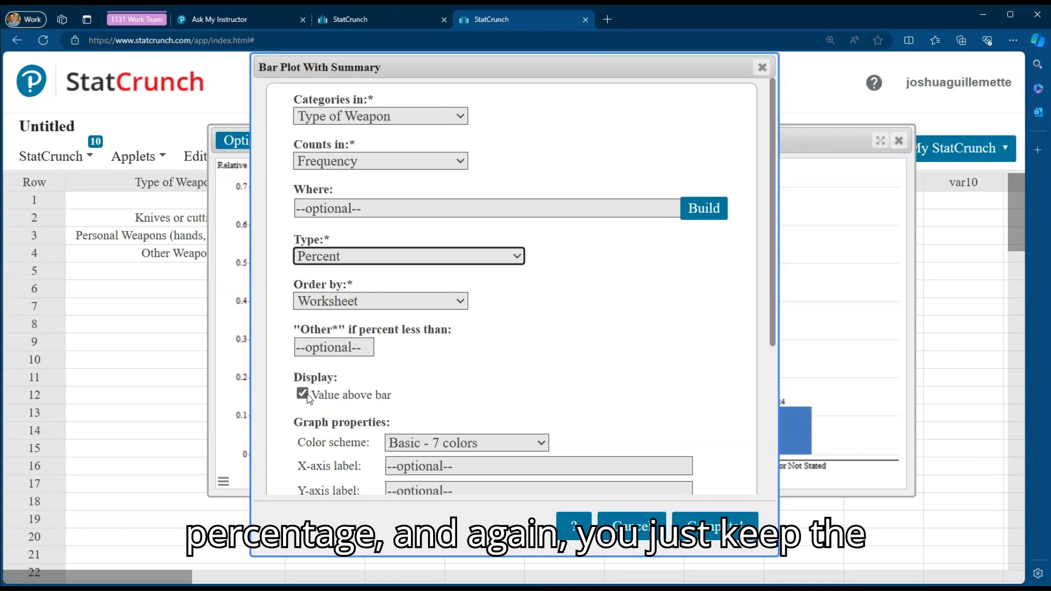
pyautogui.click(707, 528)
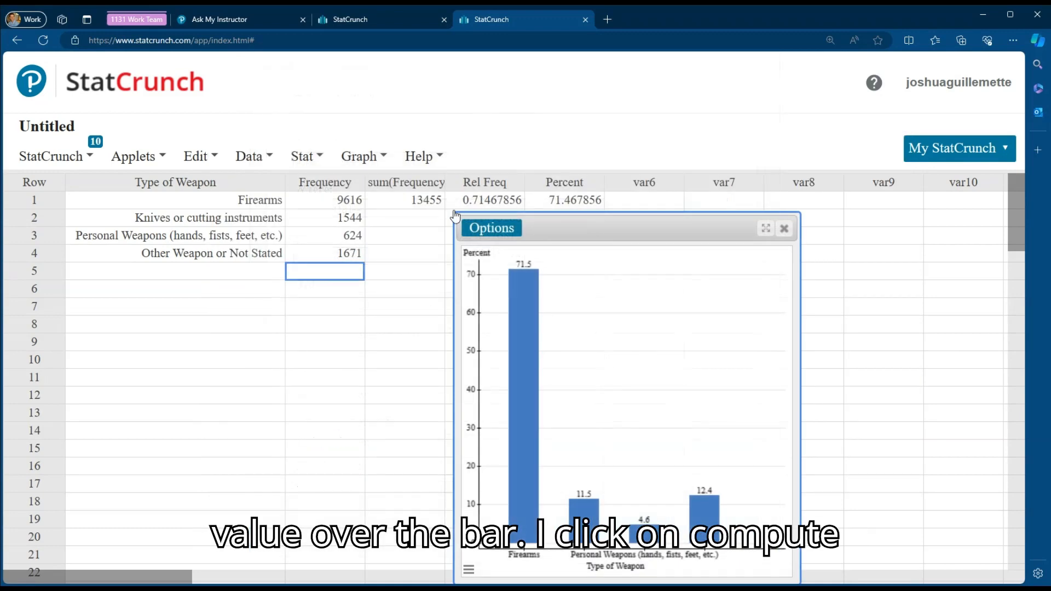
pyautogui.moveTo(455, 285); pyautogui.dragTo(176, 262)
pyautogui.moveTo(293, 284)
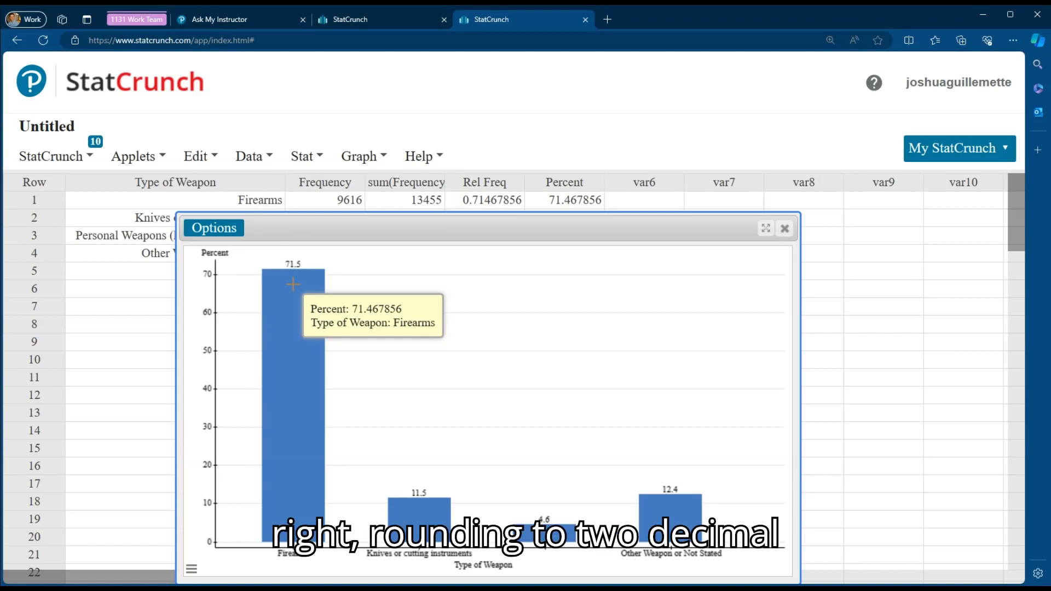
pyautogui.moveTo(339, 229); pyautogui.dragTo(494, 171)
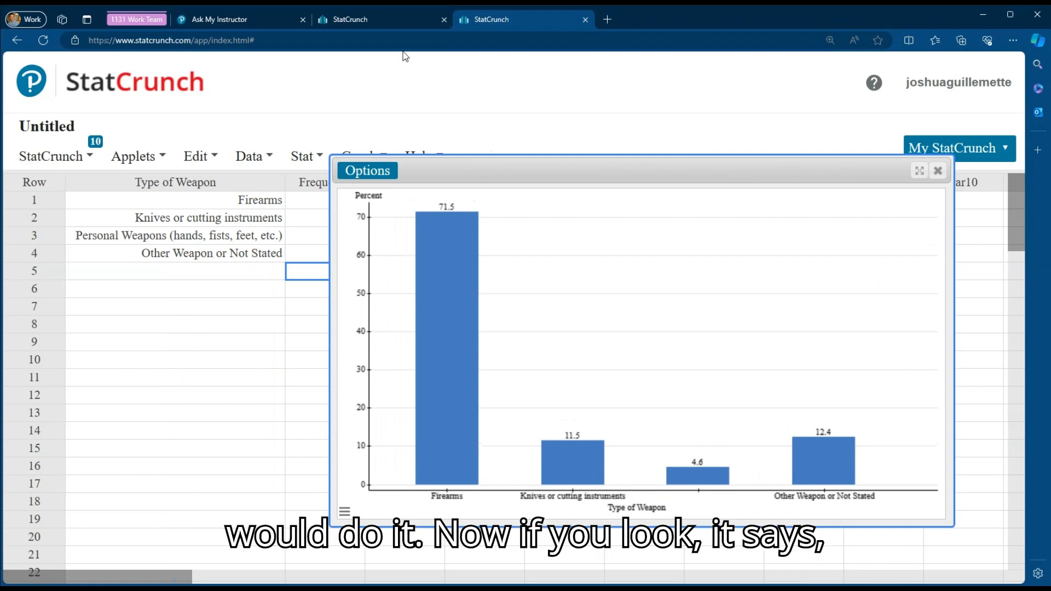
# Check part (c) of the homework, change the StatCrunch bar plot type to Frequency, recompute it, and move the graph clear of the data.
pyautogui.click(242, 16)
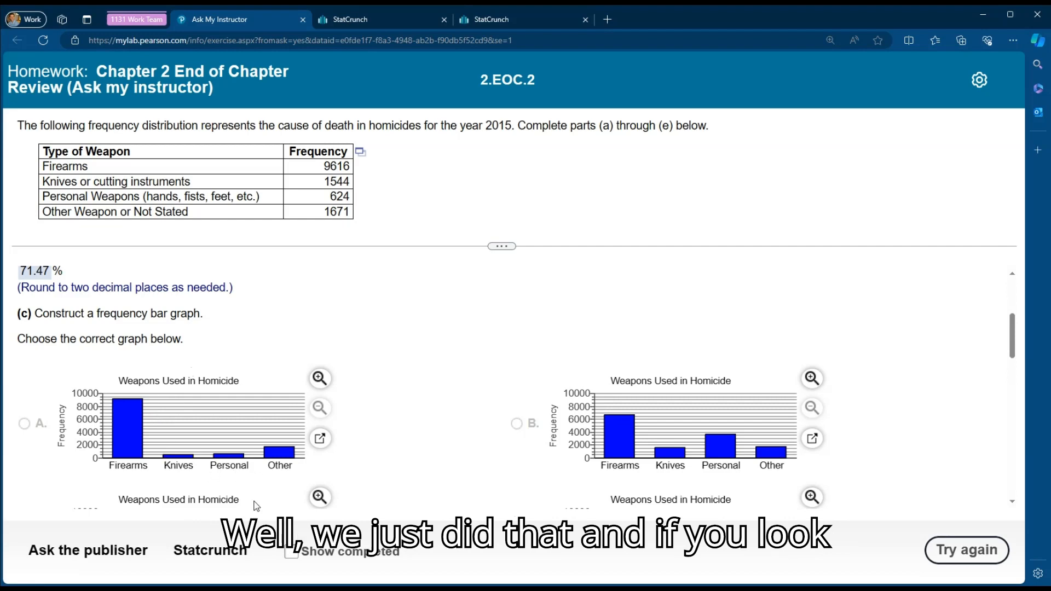
pyautogui.click(540, 20)
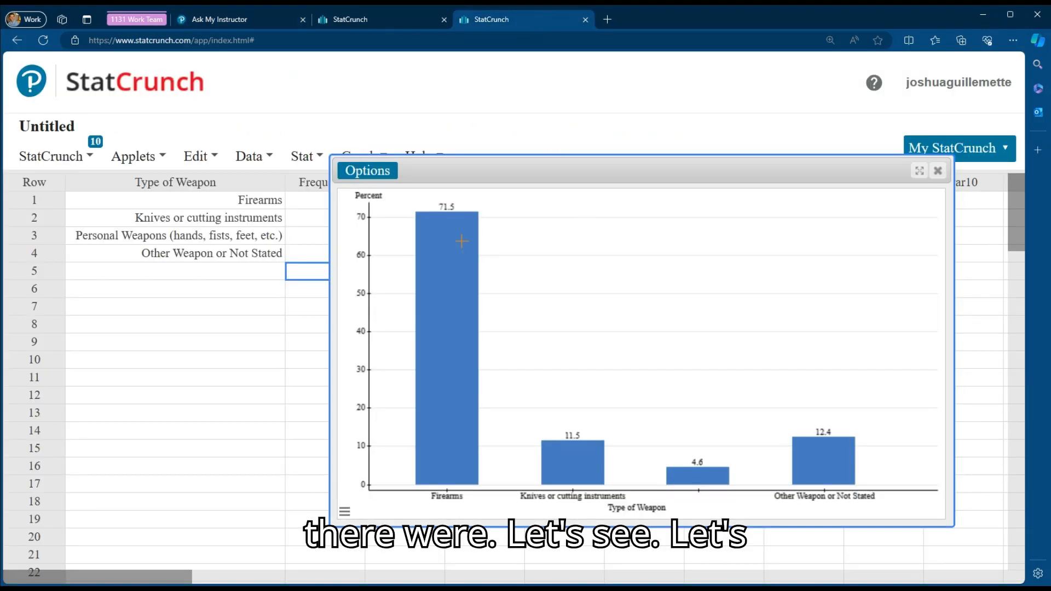
pyautogui.click(359, 172)
pyautogui.click(362, 188)
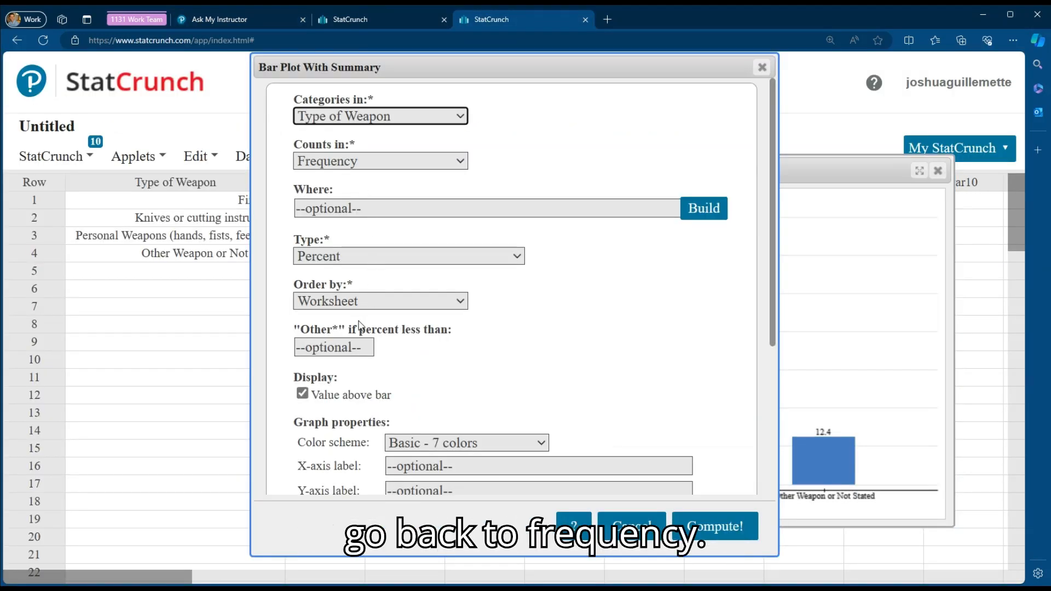
pyautogui.click(350, 258)
pyautogui.click(347, 291)
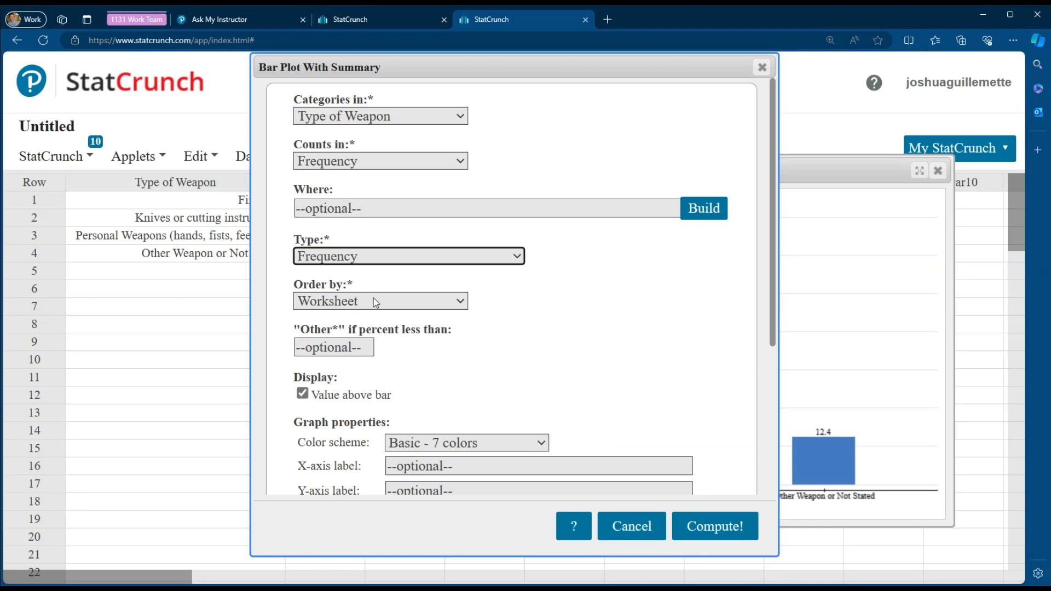
pyautogui.click(715, 526)
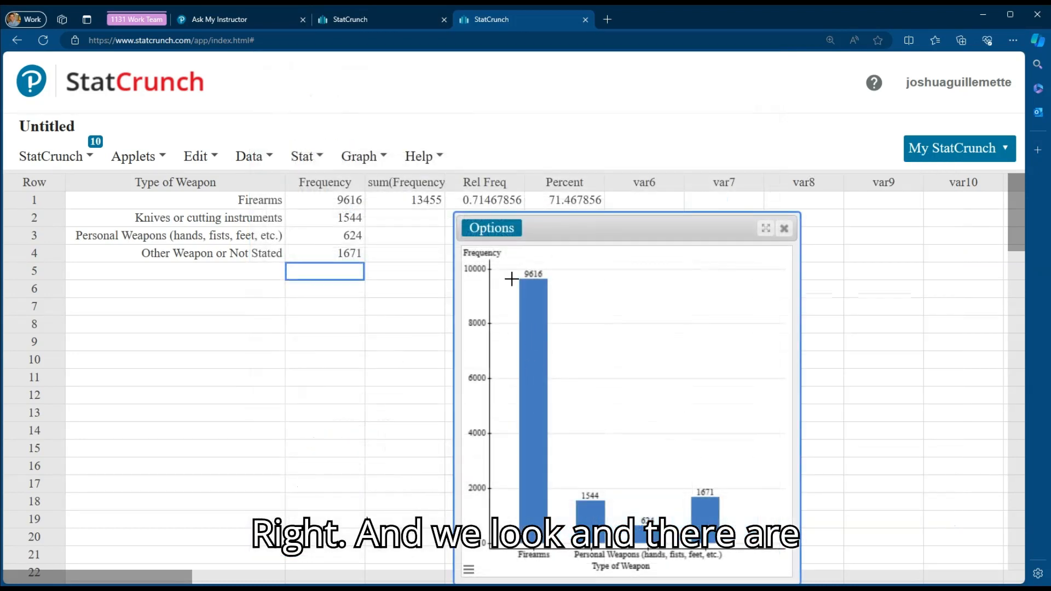
pyautogui.moveTo(542, 233); pyautogui.dragTo(630, 160)
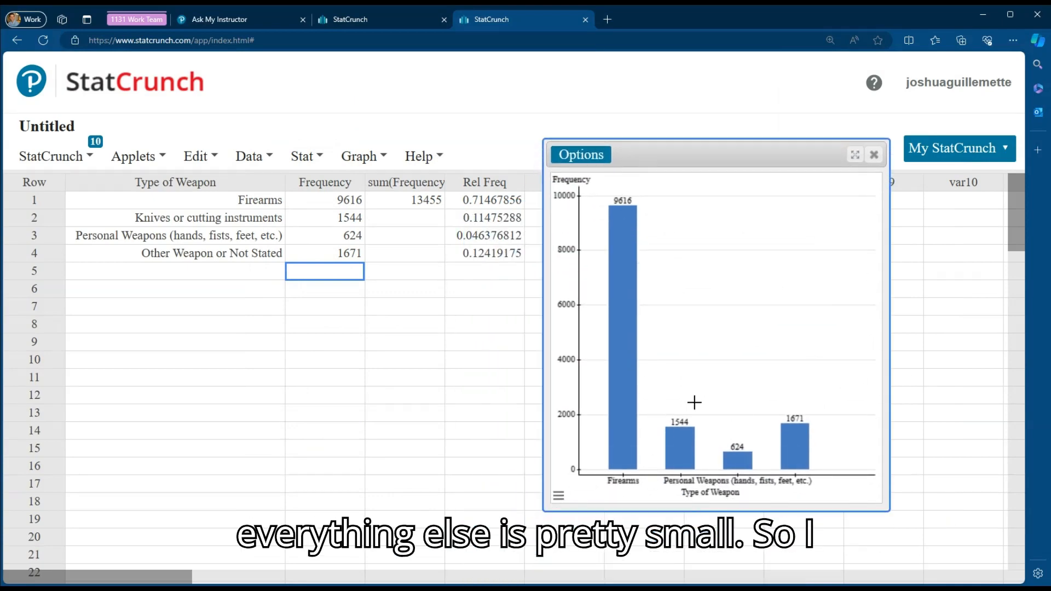
# Compare the Firearms bar with the part (c) choices in the homework and widen the StatCrunch frequency graph so all category labels fit.
pyautogui.click(226, 21)
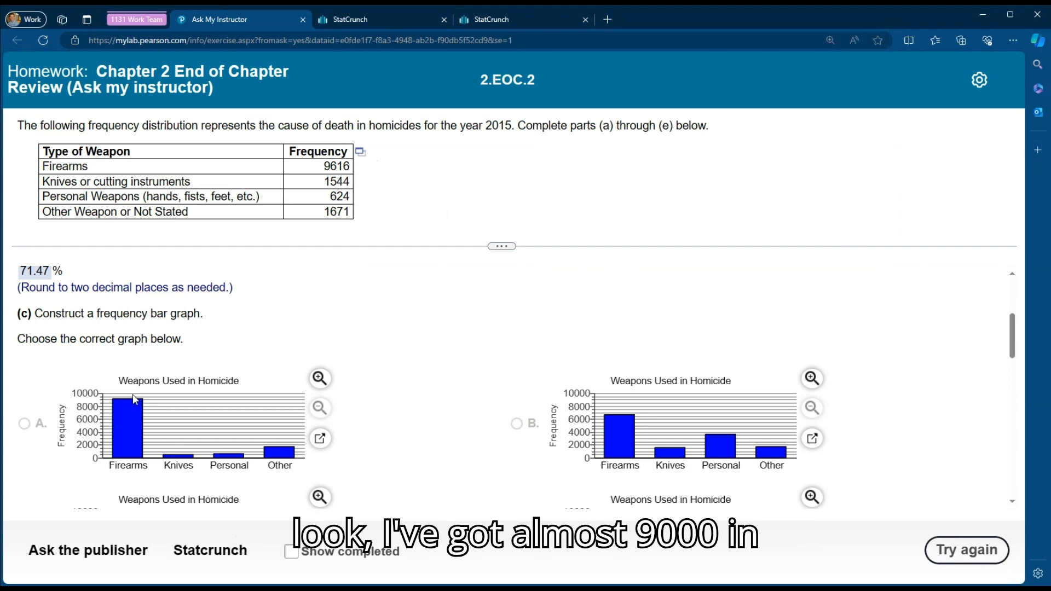
pyautogui.click(485, 16)
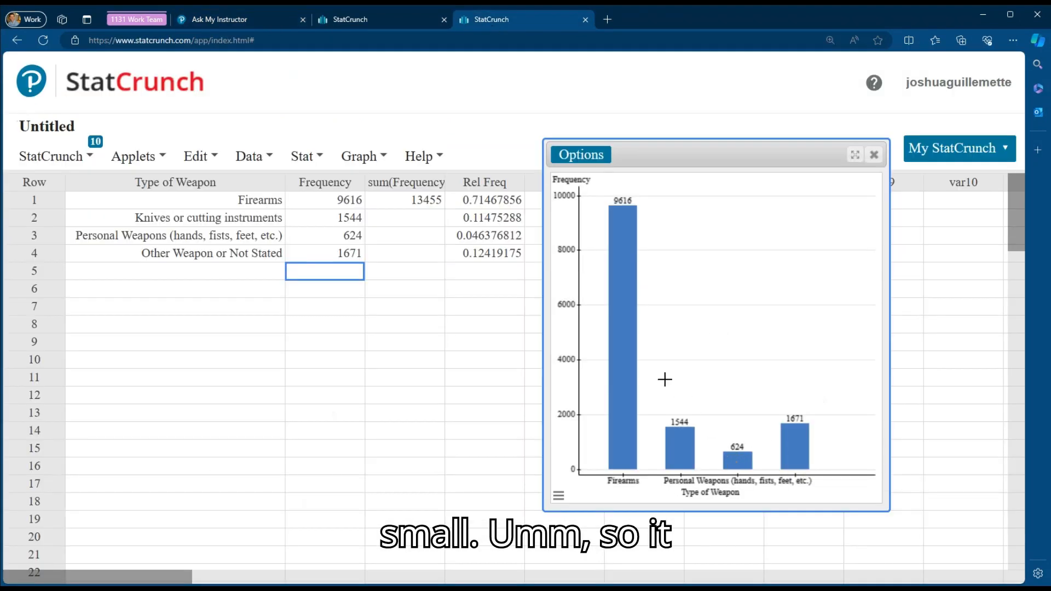
pyautogui.moveTo(544, 343); pyautogui.dragTo(216, 331)
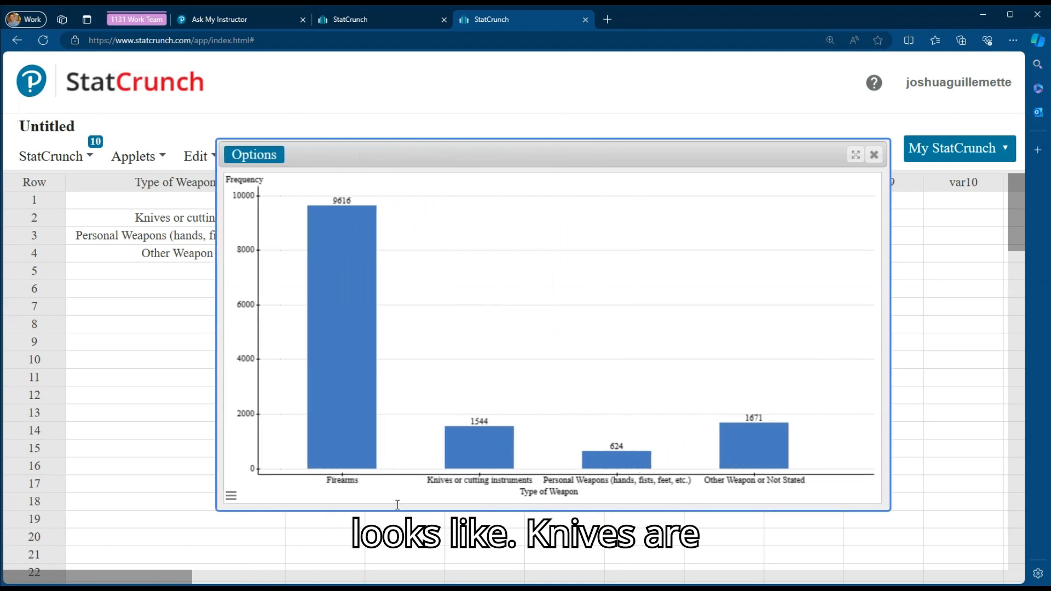
pyautogui.moveTo(622, 458)
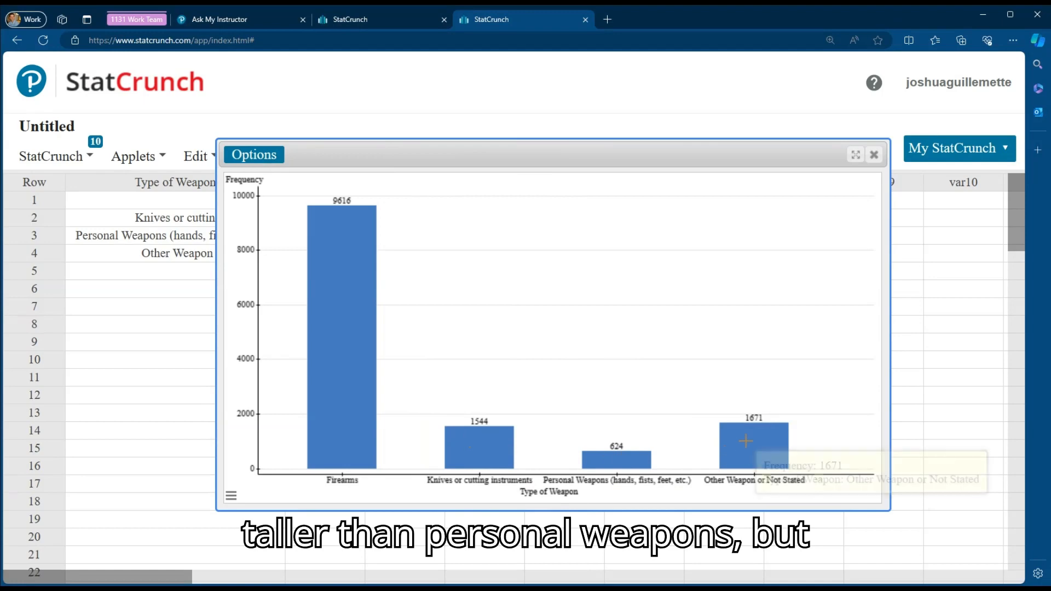
# Review the frequency graph choices A to D in the homework's part (c) against the plot and go on to part (d).
pyautogui.click(241, 22)
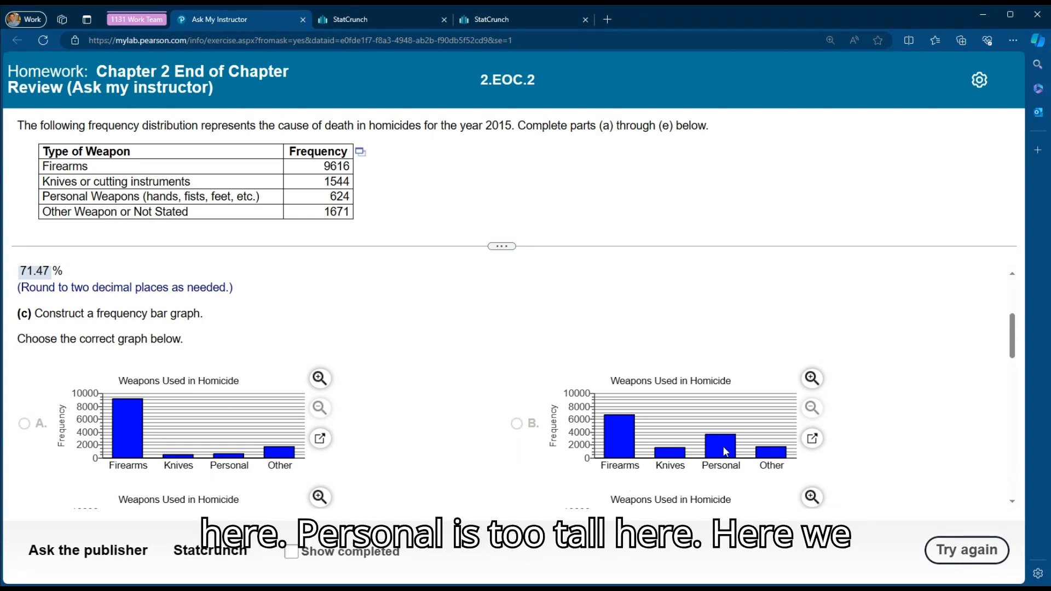
pyautogui.scroll(-1, 448, 422)
pyautogui.scroll(-3, 448, 423)
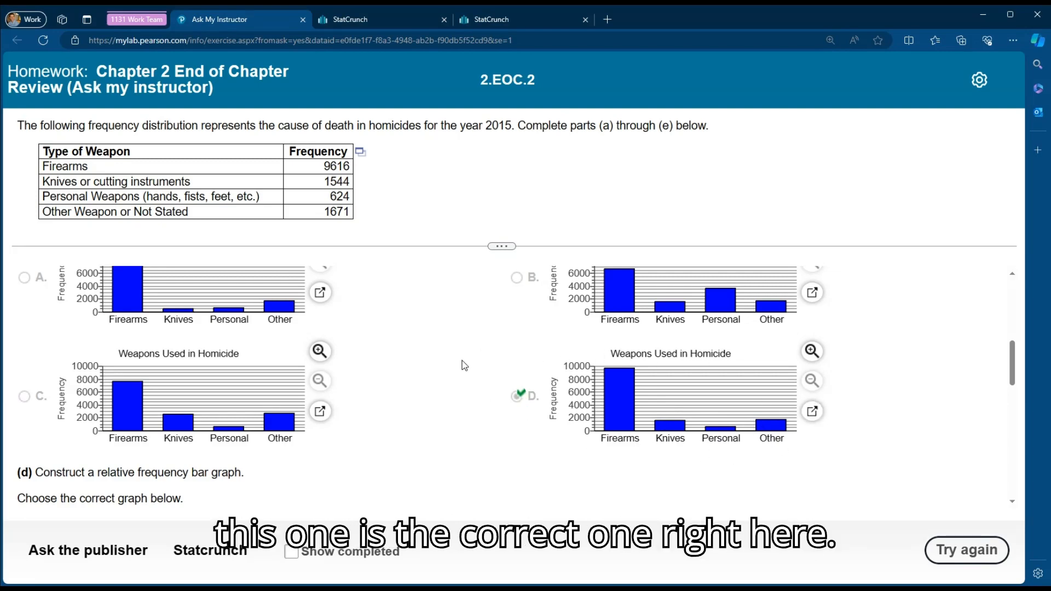
pyautogui.scroll(-3, 464, 365)
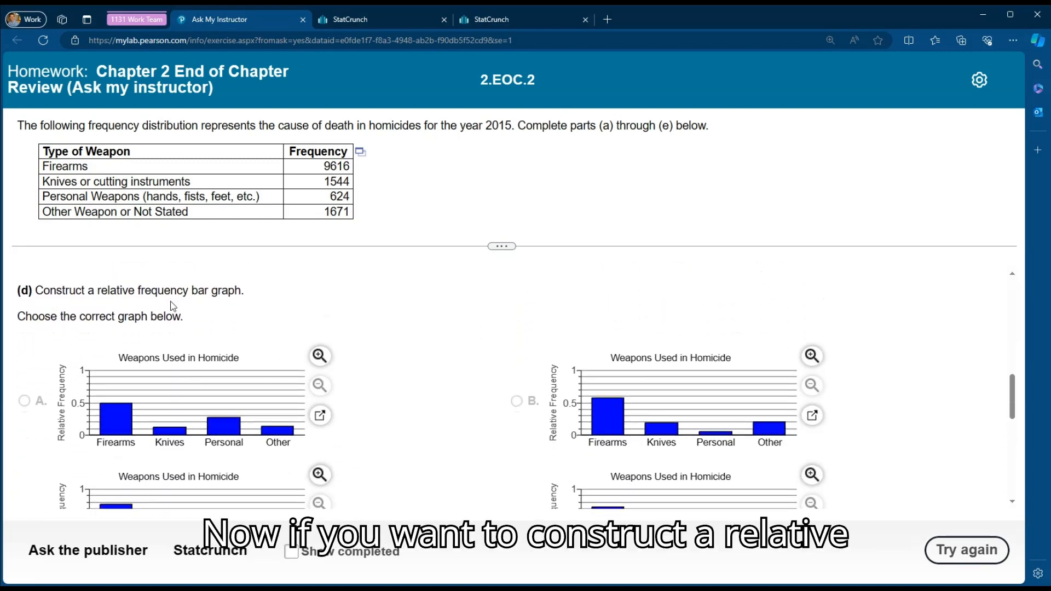
# Switch to StatCrunch, change the bar plot type to Relative Frequency, recompute it, and move and widen the graph so all category labels fit.
pyautogui.click(503, 22)
pyautogui.click(254, 155)
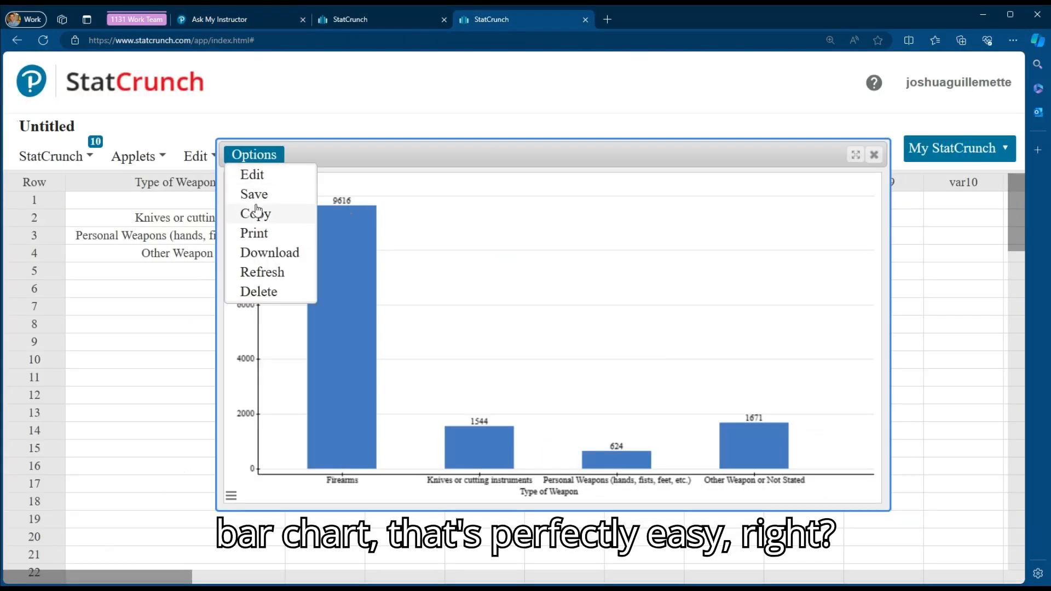
pyautogui.click(253, 175)
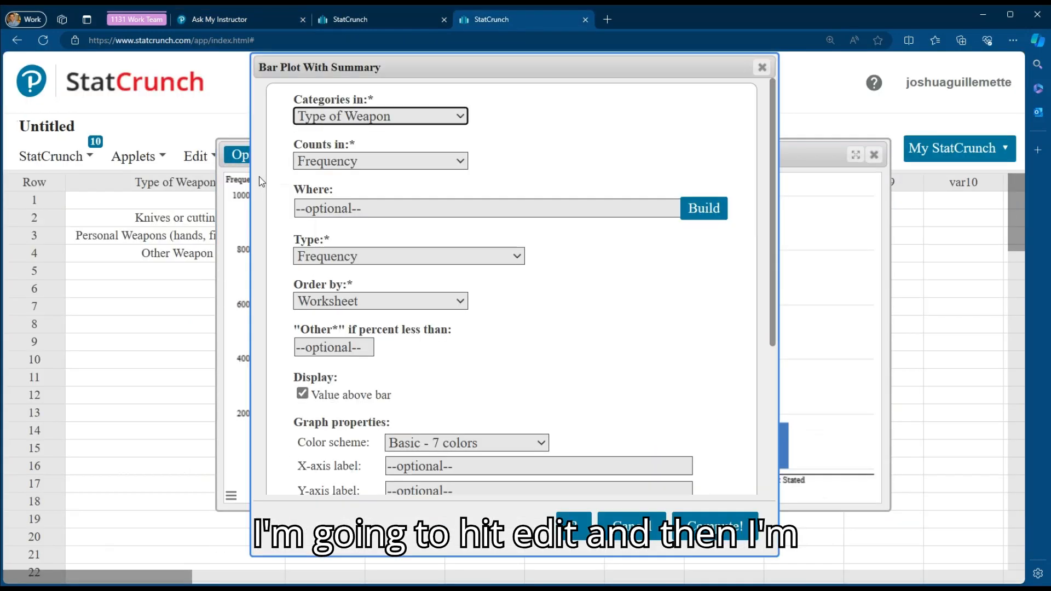
pyautogui.click(336, 252)
pyautogui.click(313, 294)
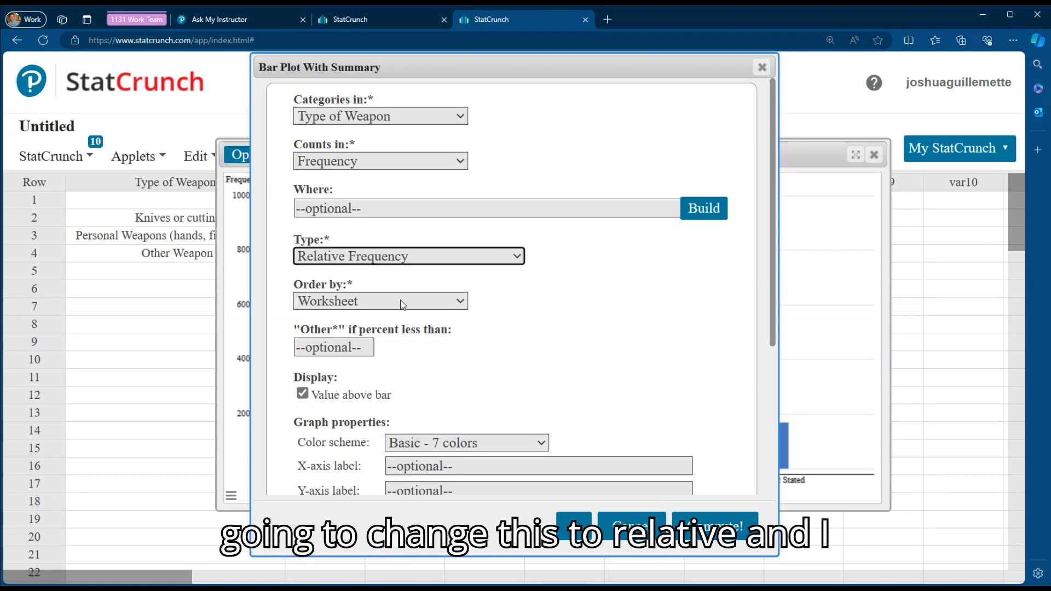
pyautogui.click(700, 534)
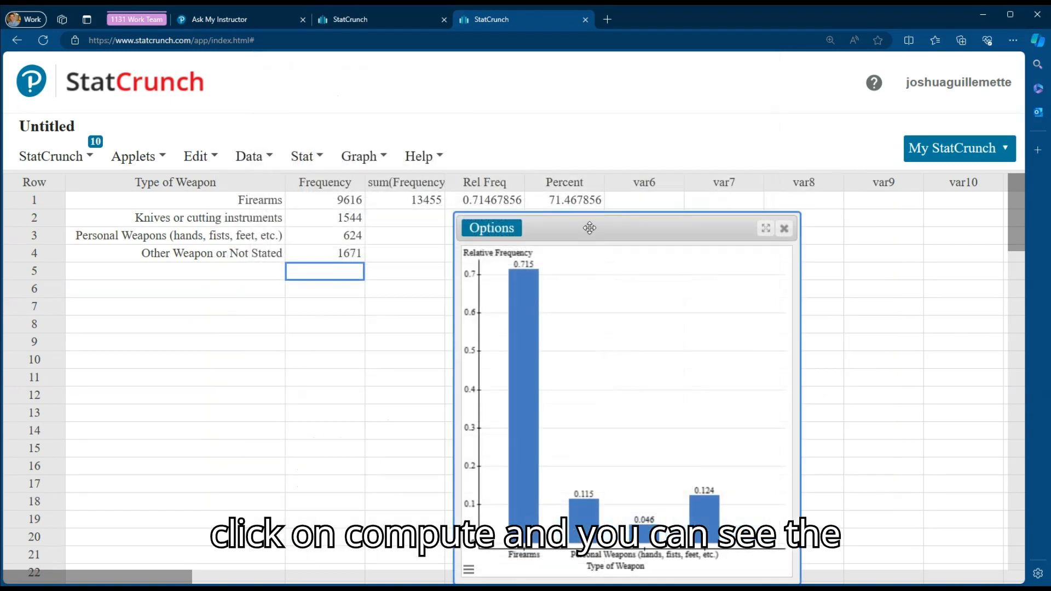
pyautogui.moveTo(590, 228); pyautogui.dragTo(716, 140)
pyautogui.moveTo(579, 295); pyautogui.dragTo(121, 300)
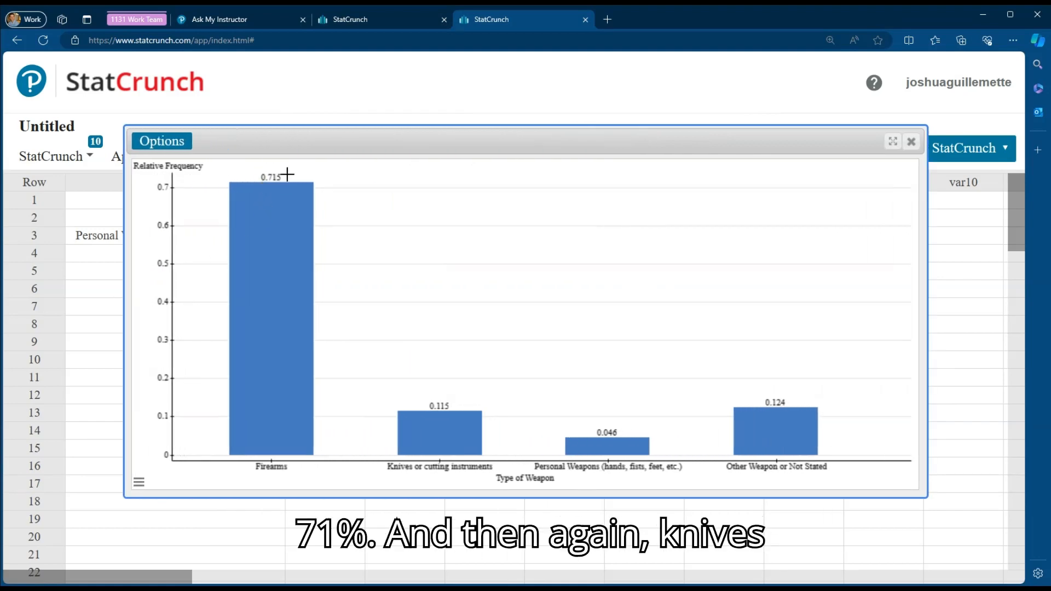
# Compare the relative frequency graph choices A to D in the homework's part (d) with the plot and go on to part (e).
pyautogui.click(241, 24)
pyautogui.scroll(-1, 385, 406)
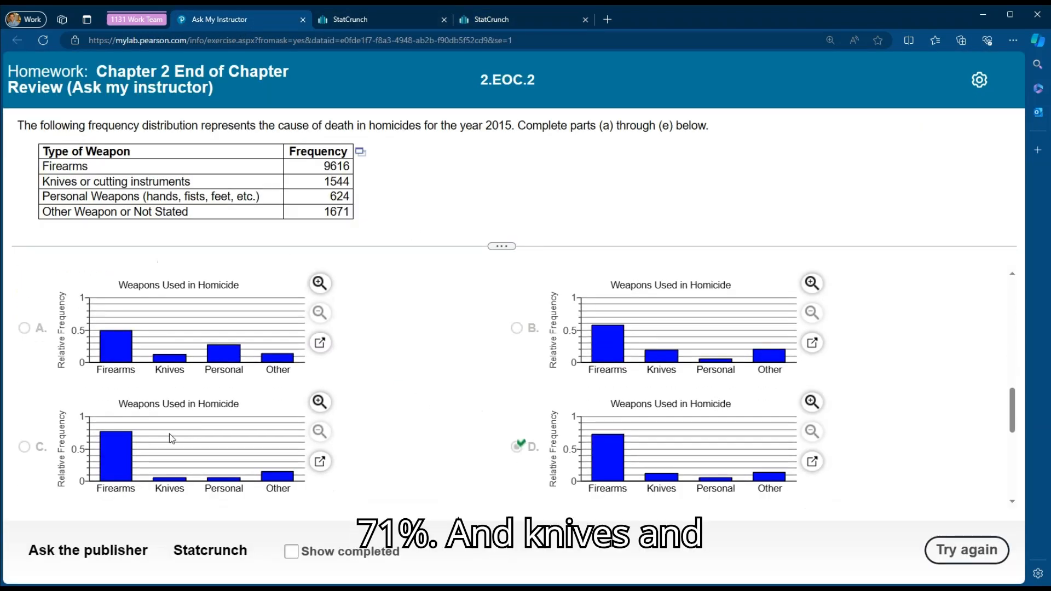
pyautogui.scroll(-1, 113, 430)
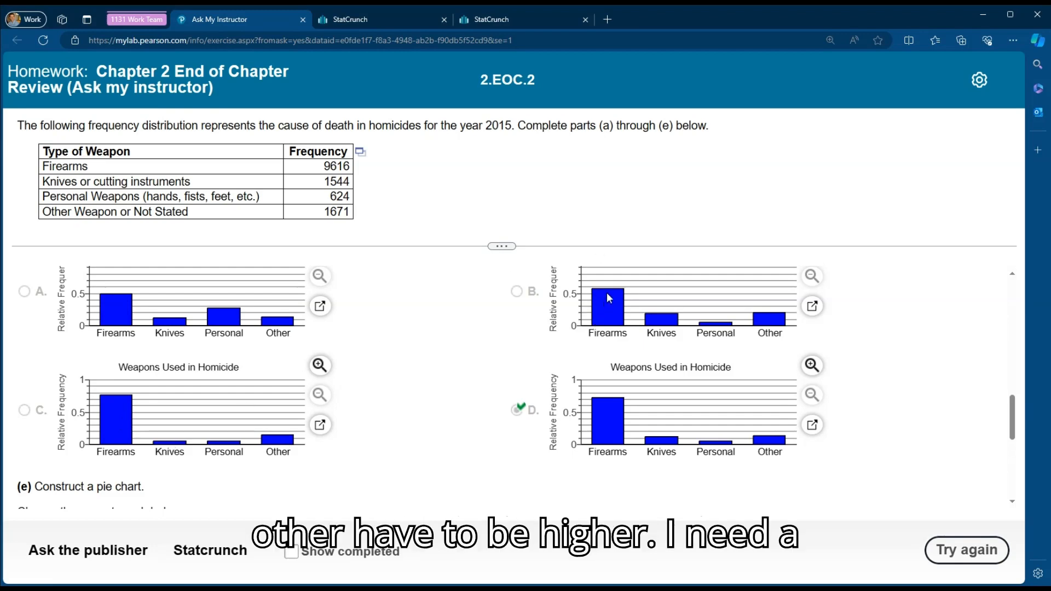
pyautogui.scroll(1, 608, 299)
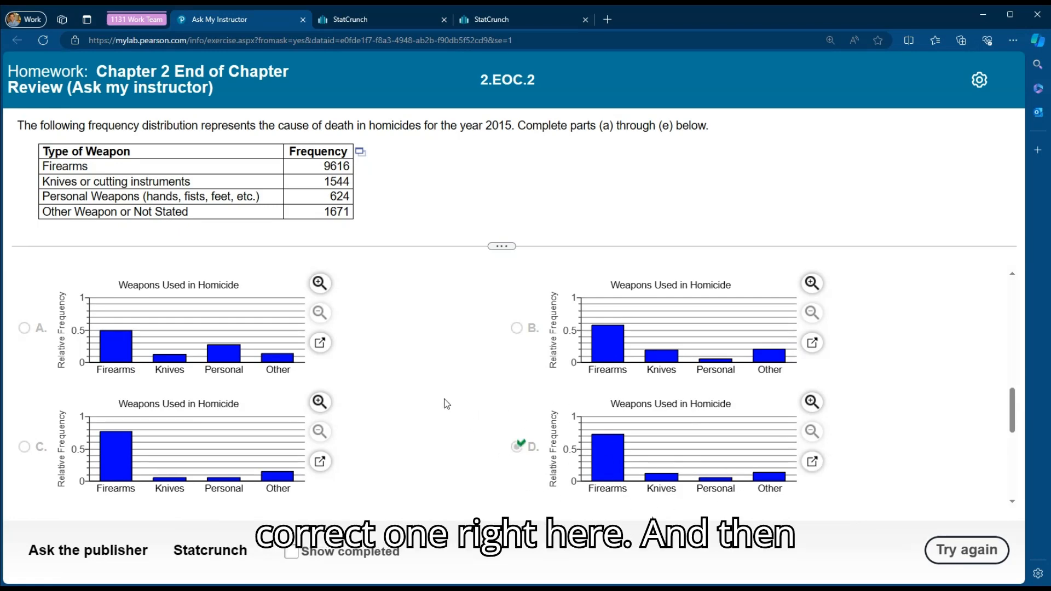
pyautogui.scroll(-5, 445, 404)
pyautogui.scroll(1, 60, 301)
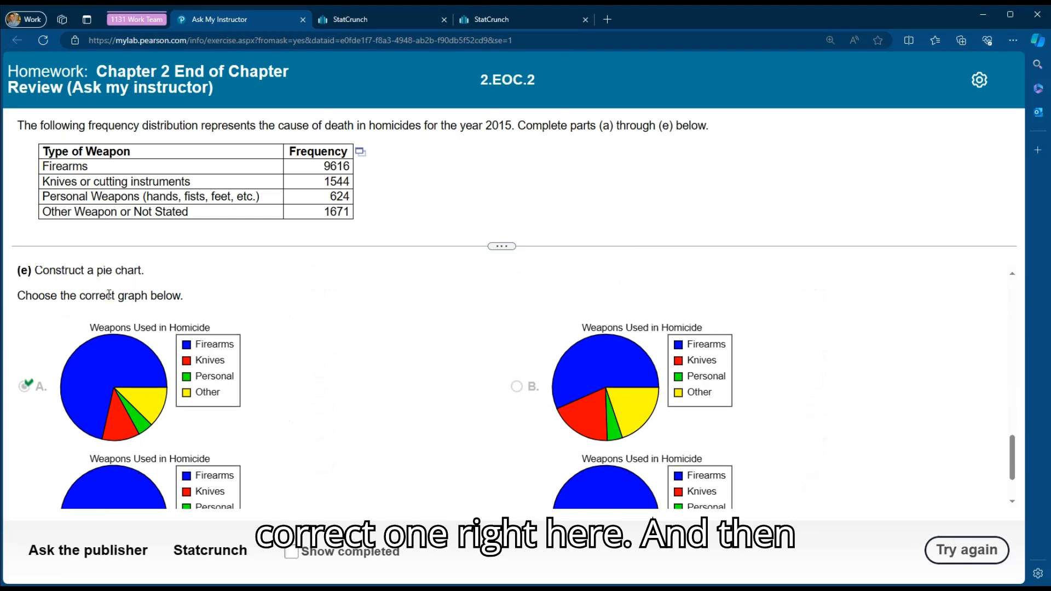
# Close the StatCrunch bar plot and set up a pie chart from summary data with Type of Weapon as categories and Frequency as counts.
pyautogui.click(517, 21)
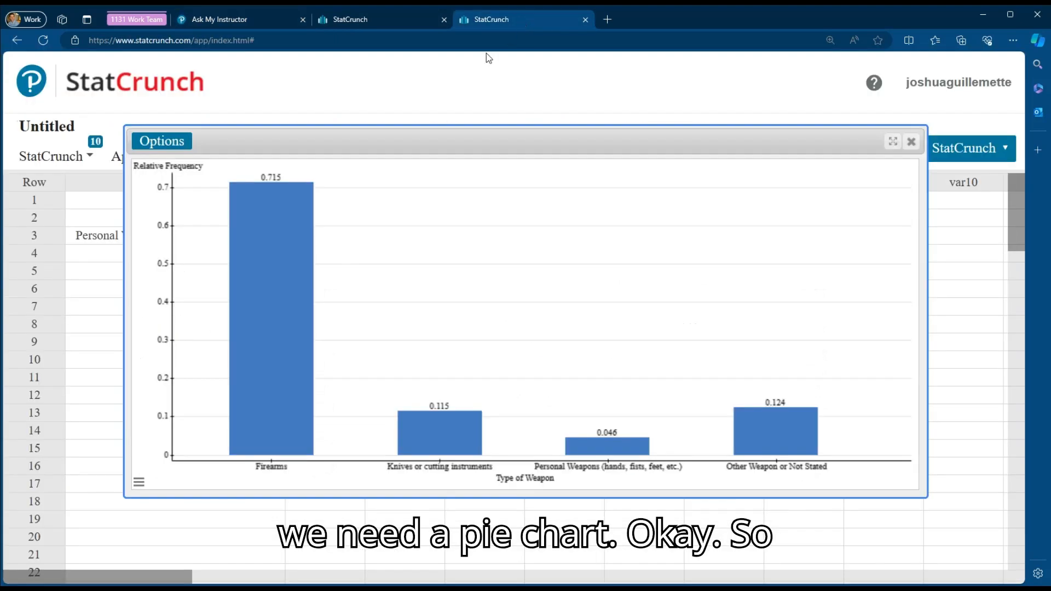
pyautogui.click(912, 141)
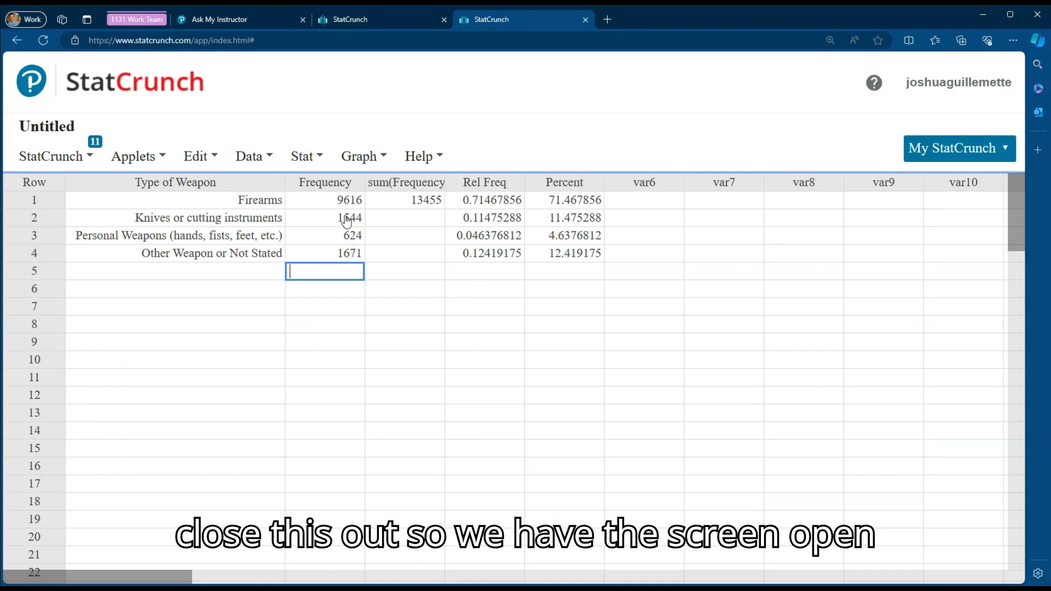
pyautogui.click(365, 159)
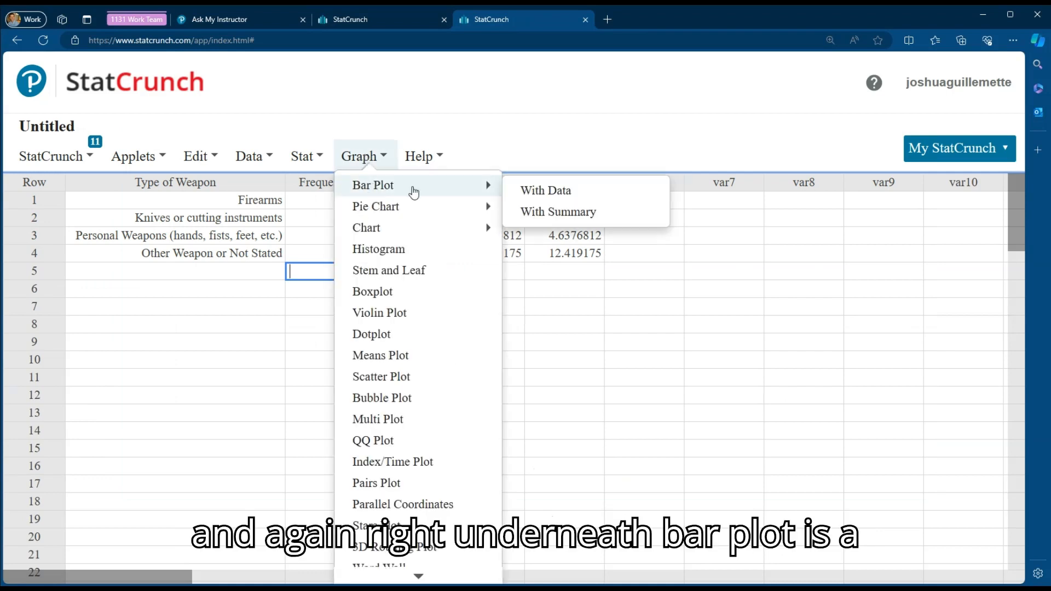
pyautogui.moveTo(398, 211)
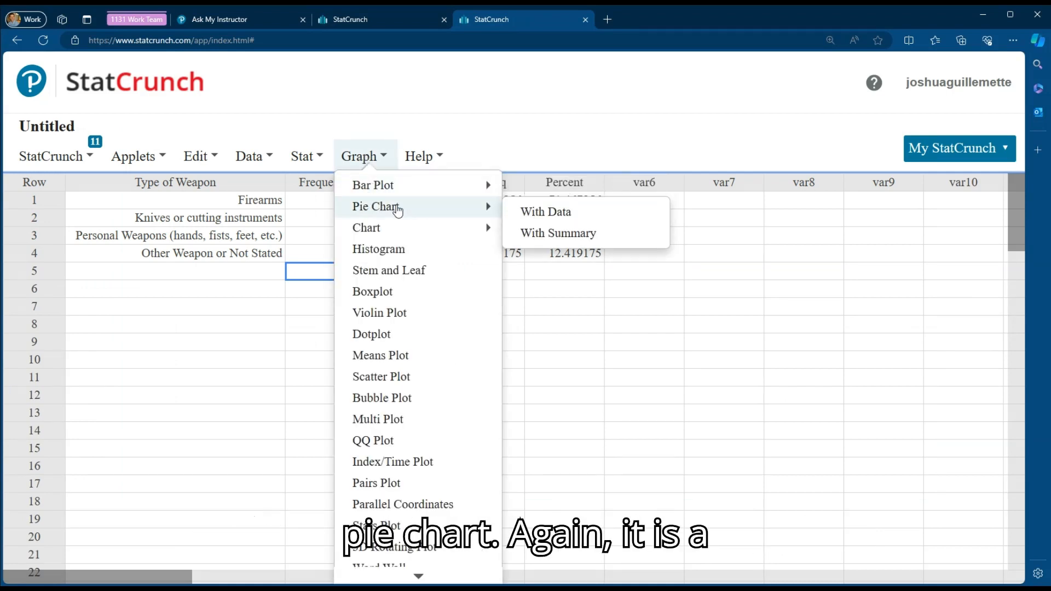
pyautogui.click(585, 239)
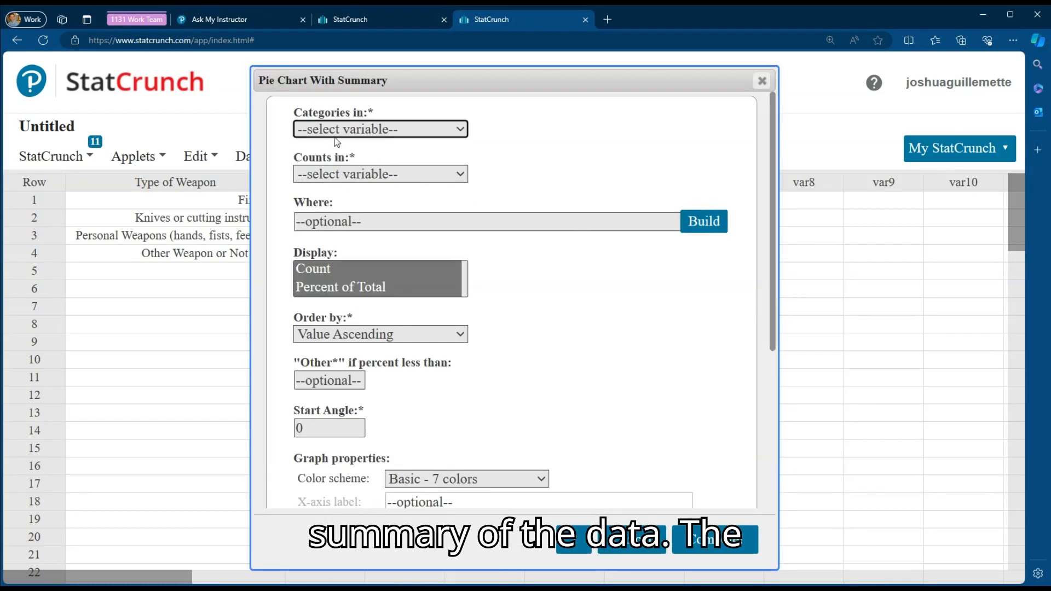
pyautogui.click(329, 161)
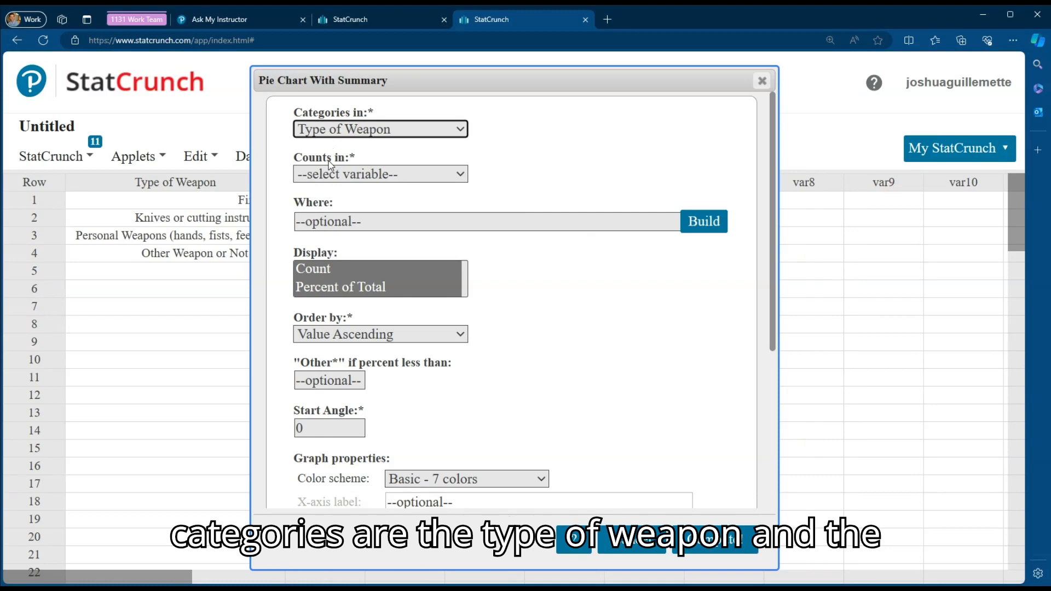
pyautogui.click(328, 173)
pyautogui.click(330, 215)
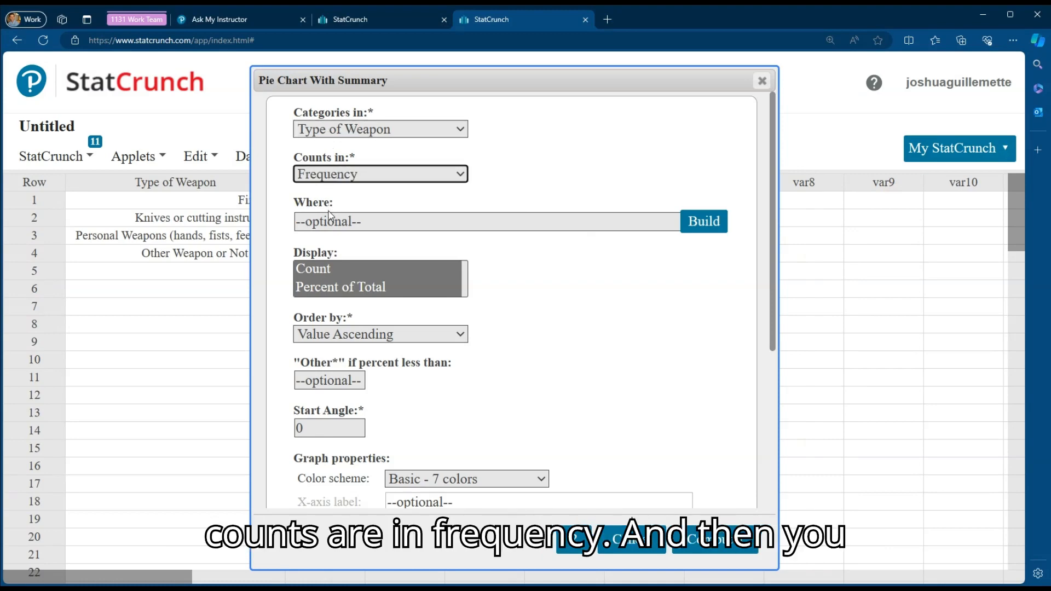
# Display only Percent of Total in the pie chart, compute it, and move the graph up to inspect its slices.
pyautogui.click(327, 290)
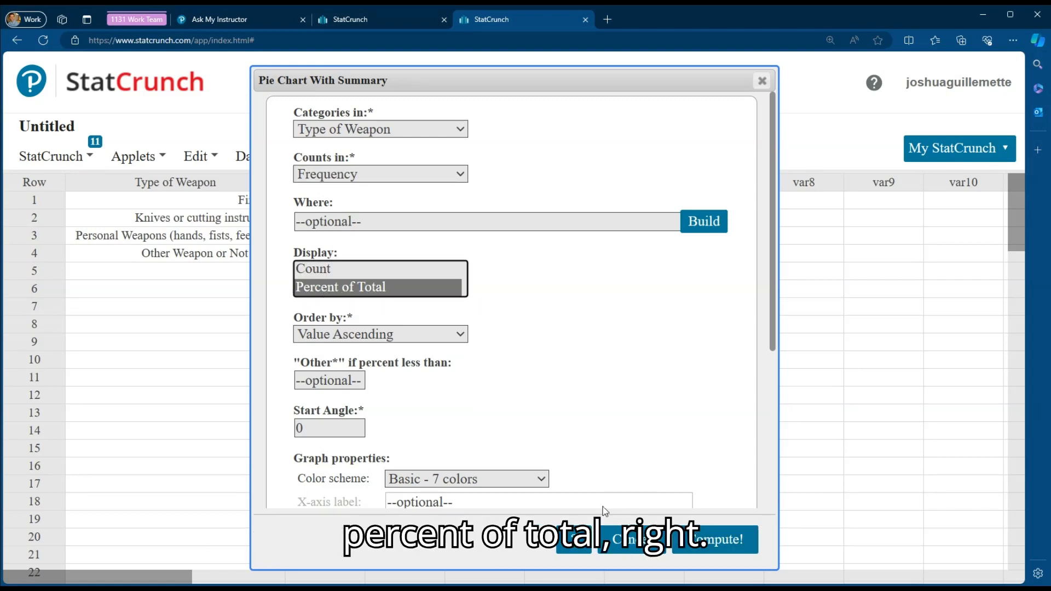
pyautogui.scroll(-2, 436, 409)
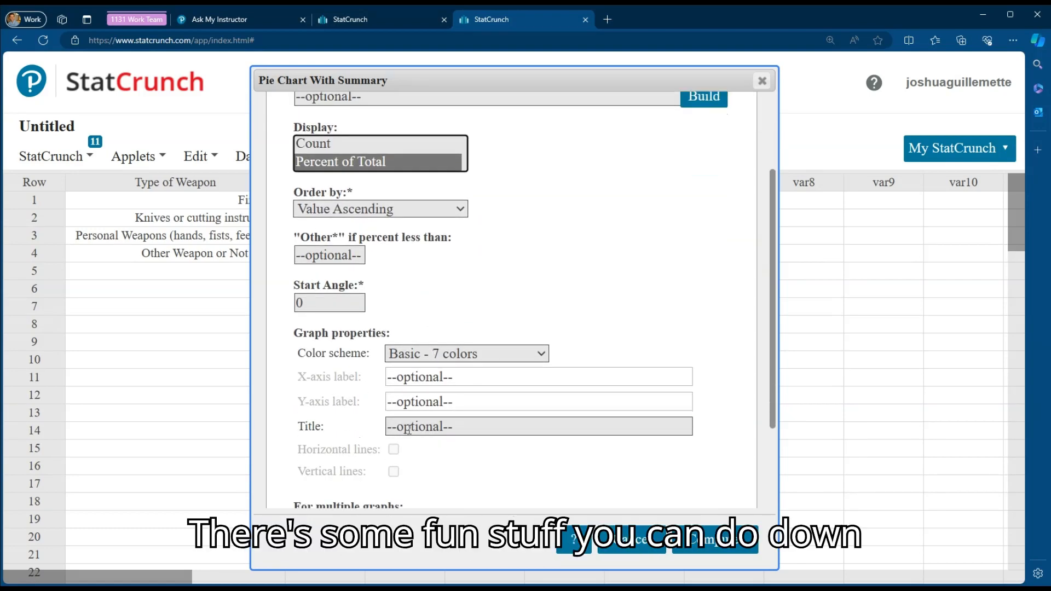
pyautogui.scroll(-2, 453, 359)
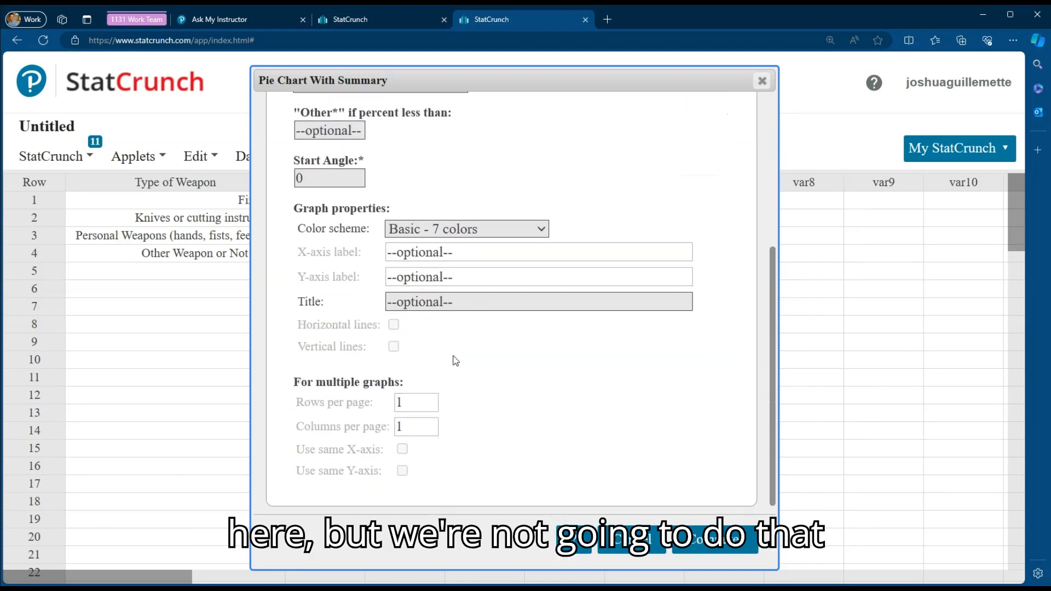
pyautogui.scroll(2, 569, 448)
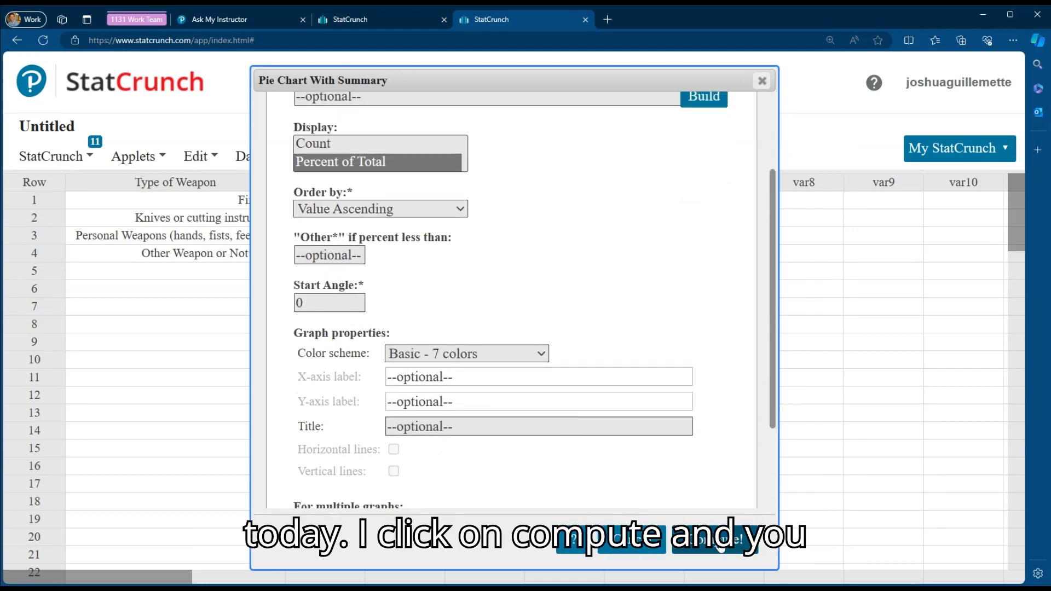
pyautogui.click(712, 540)
pyautogui.moveTo(554, 230); pyautogui.dragTo(603, 118)
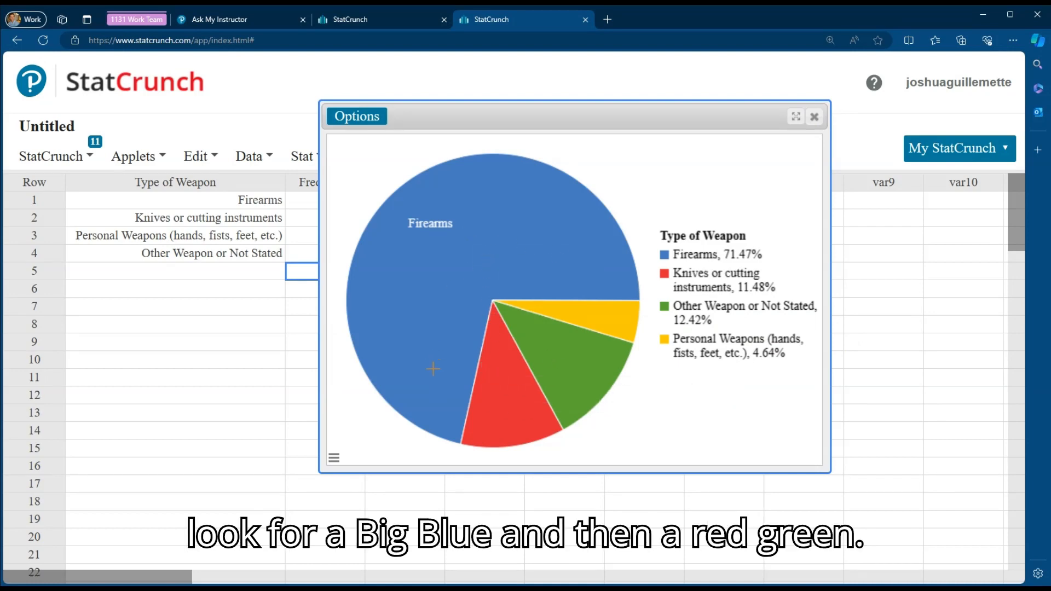
pyautogui.moveTo(622, 320)
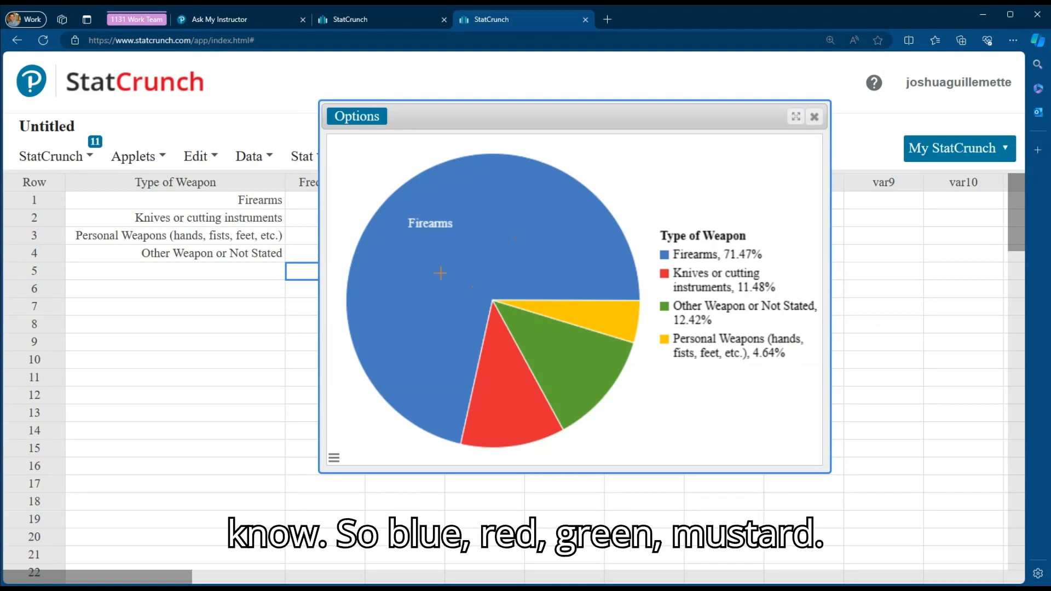
# Compare the slice order and sizes of the StatCrunch pie chart with the part (e) choices in the homework.
pyautogui.click(255, 20)
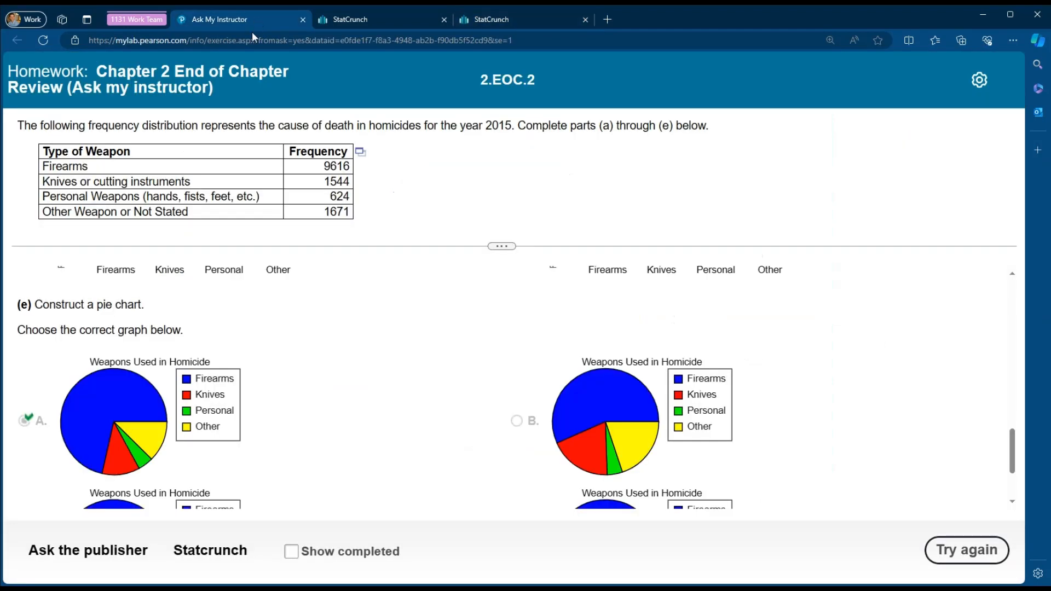
pyautogui.scroll(-1, 233, 432)
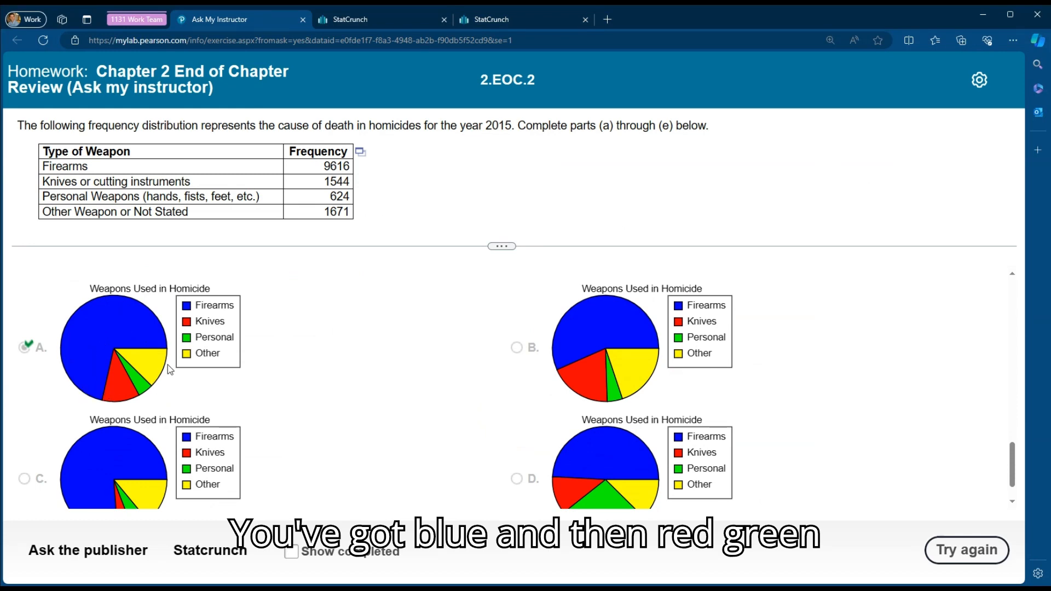
pyautogui.click(528, 19)
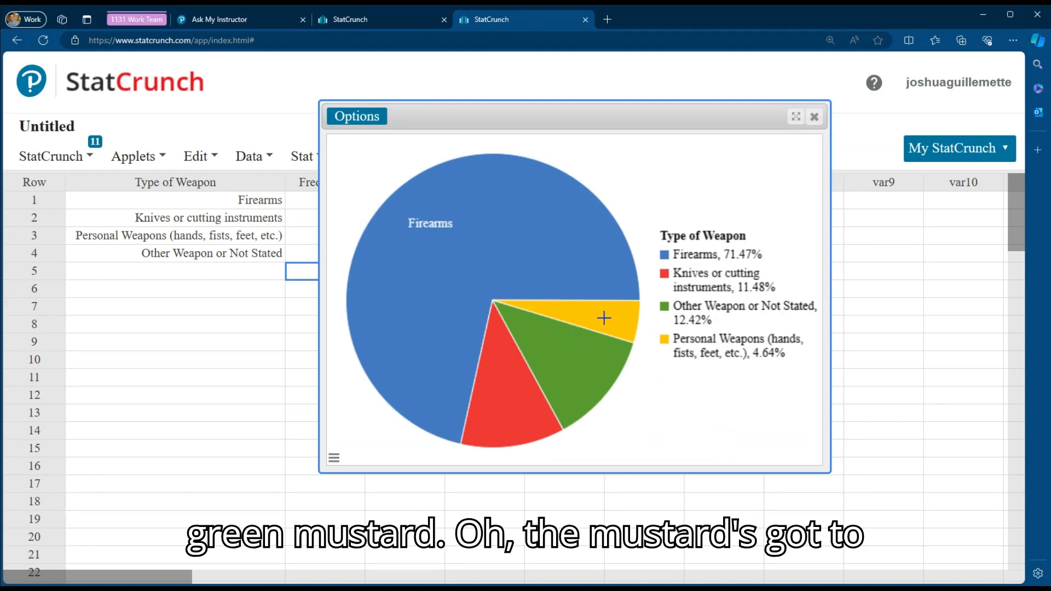
pyautogui.click(247, 22)
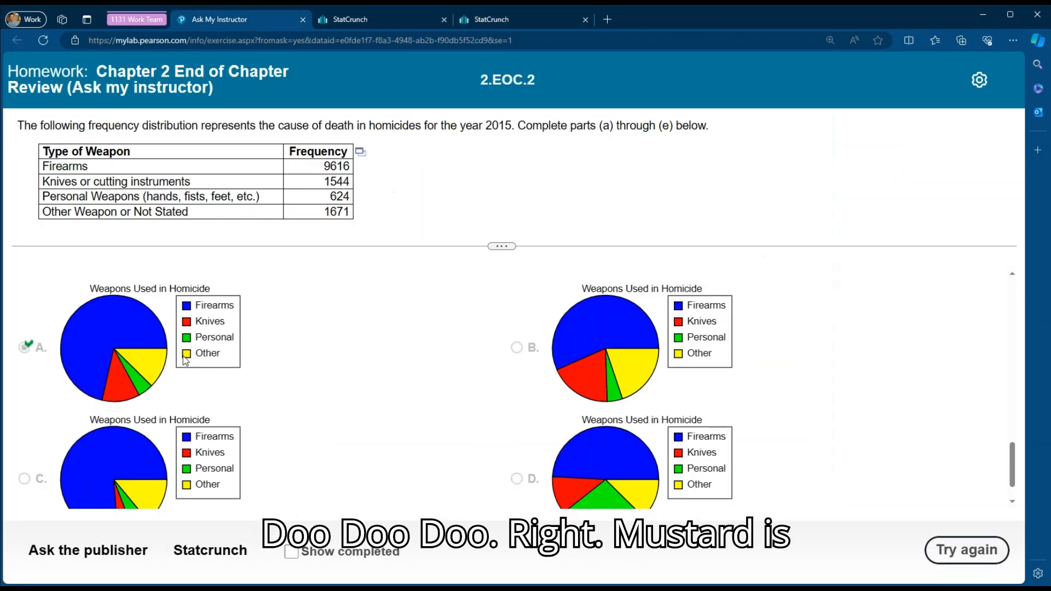
# Order the StatCrunch pie chart by Worksheet, recompute it, and move the graph up so the whole pie shows.
pyautogui.click(531, 12)
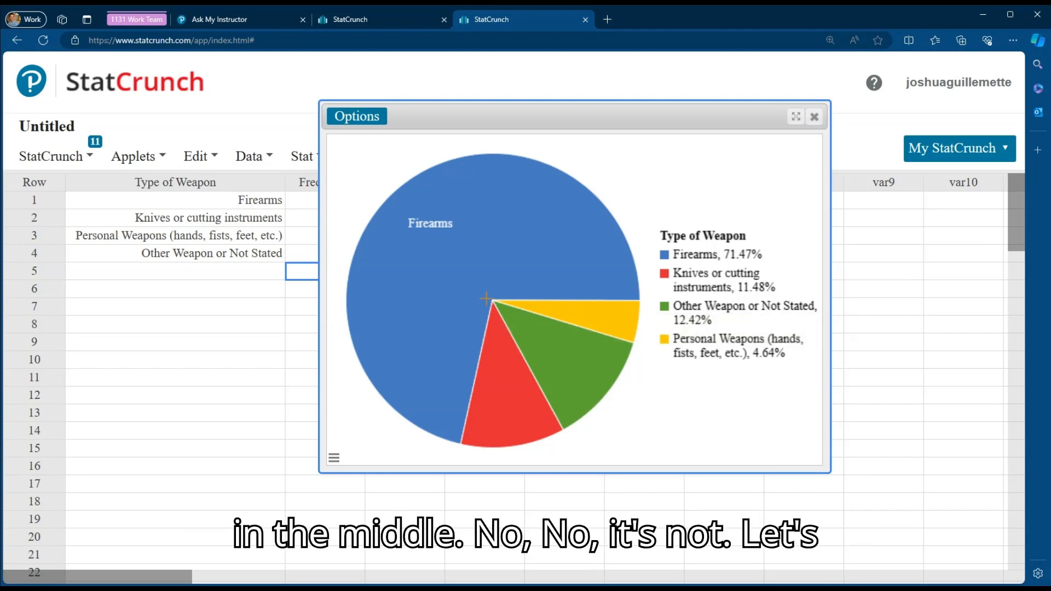
pyautogui.click(360, 117)
pyautogui.click(353, 134)
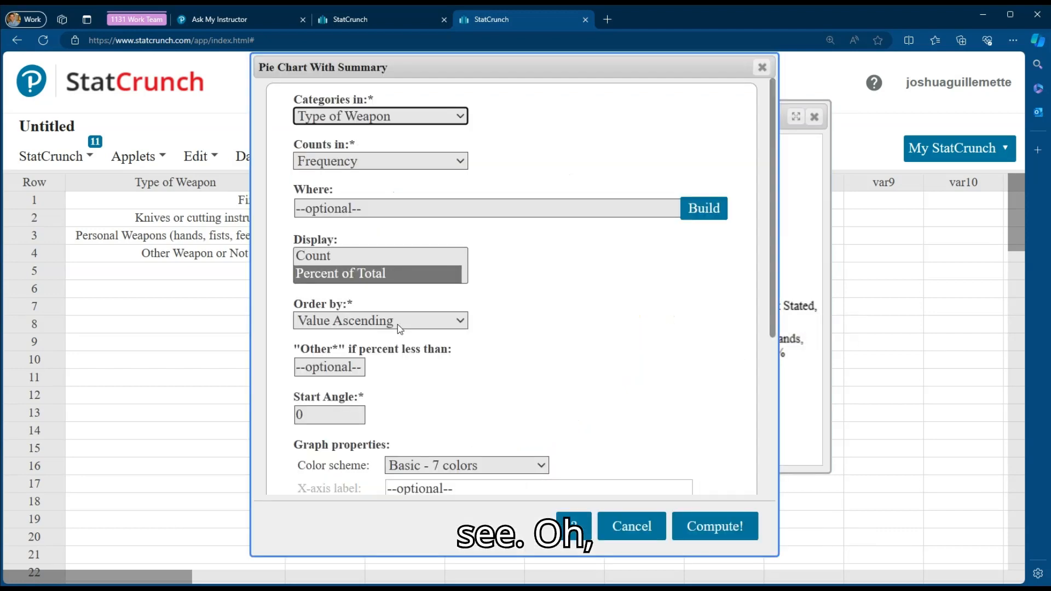
pyautogui.click(334, 324)
pyautogui.click(336, 379)
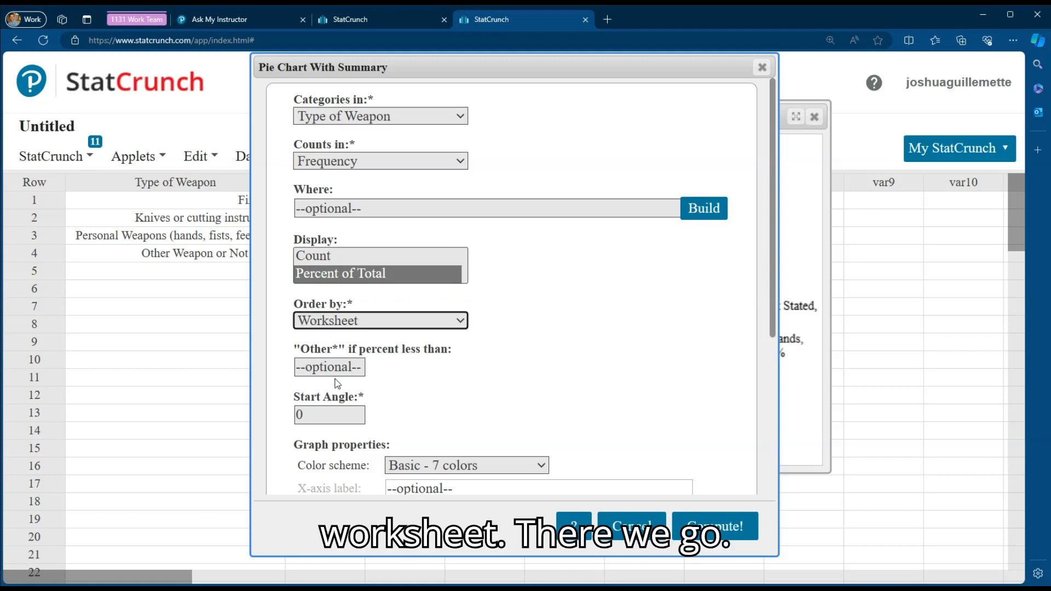
pyautogui.click(715, 527)
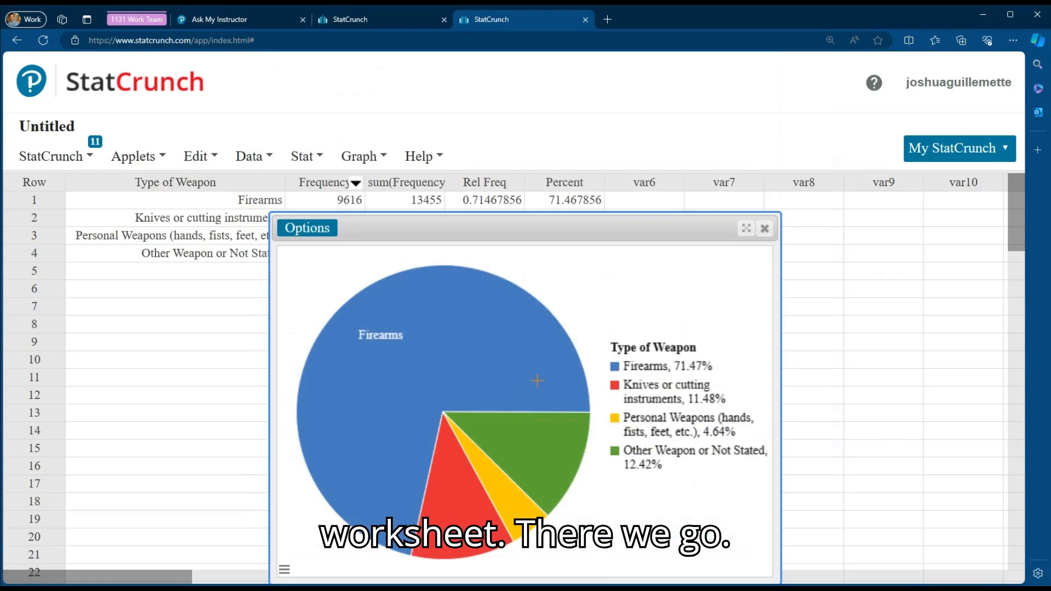
pyautogui.moveTo(669, 223); pyautogui.dragTo(728, 116)
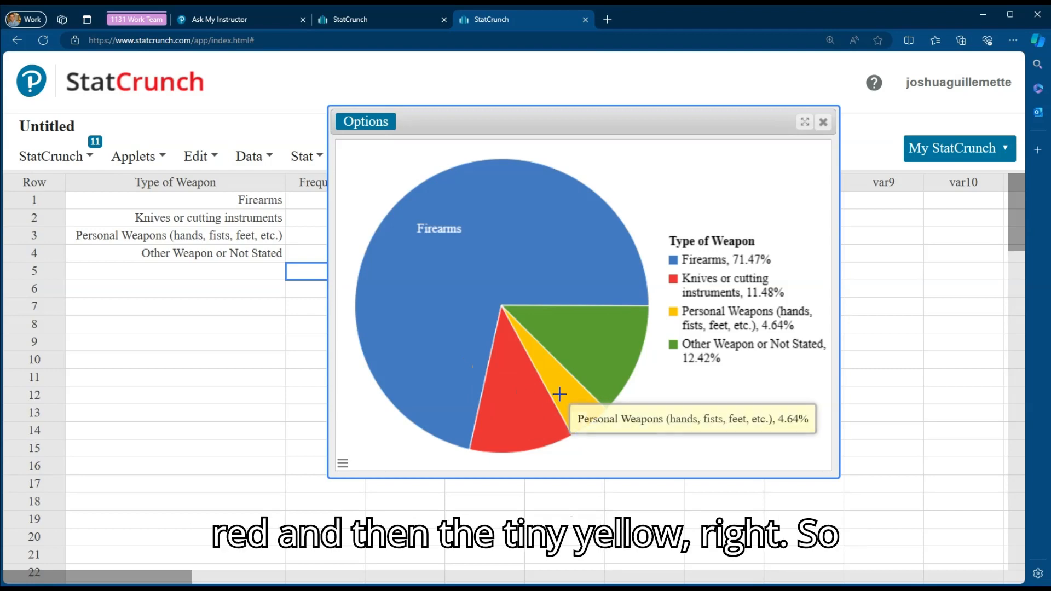
# Check the homework's pie chart choices A to D in part (e) against the reordered StatCrunch pie chart.
pyautogui.click(250, 25)
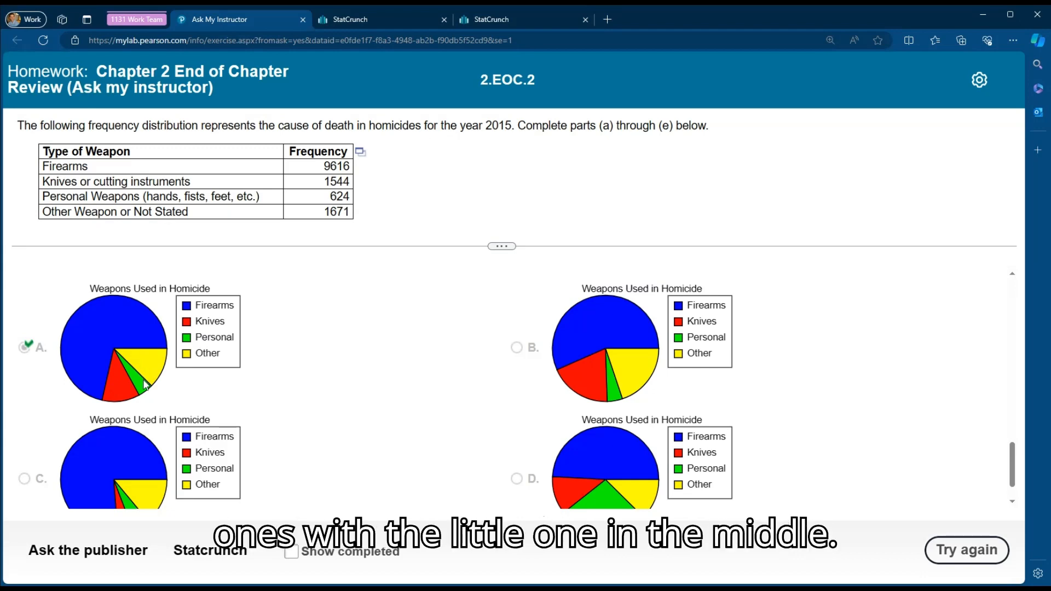
pyautogui.scroll(-1, 242, 386)
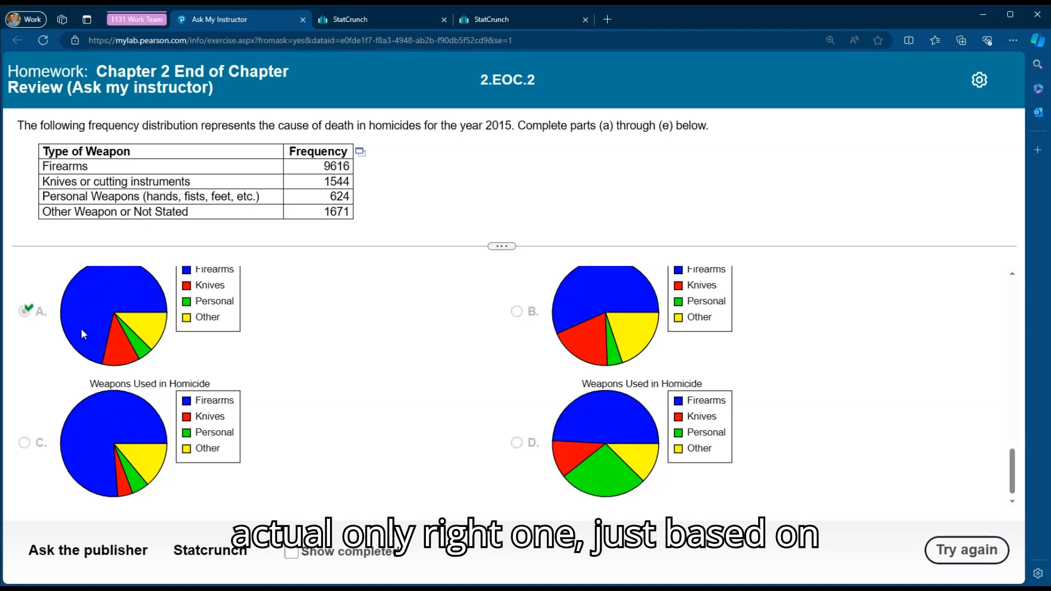
pyautogui.scroll(-1, 113, 346)
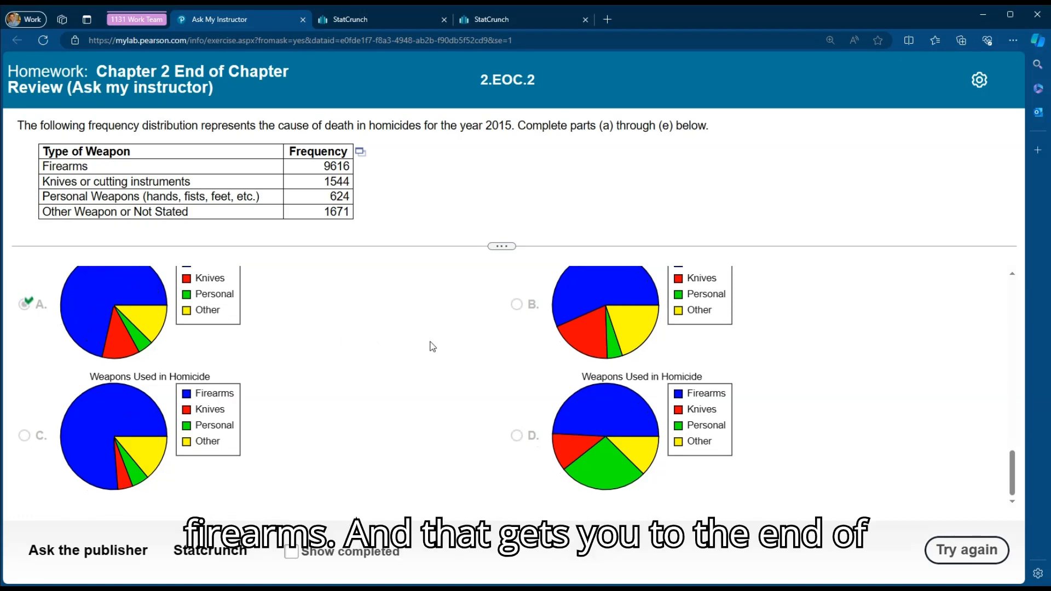